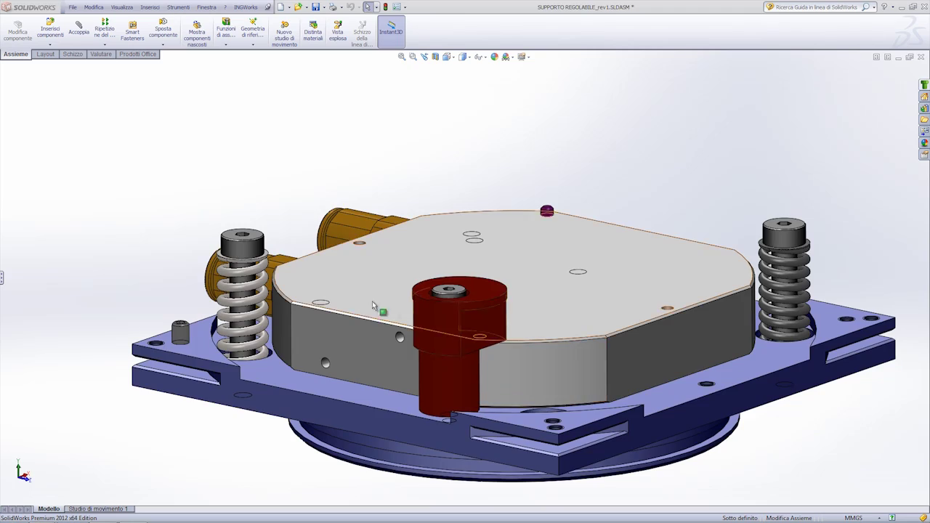
Orbit and zoom the assembly down toward the left spring and bolt
middle_click_drag(395, 312, 349, 308)
scroll(434, 312, "down", 2)
mouse_move(434, 311)
middle_mouse_down()
mouse_move(422, 290)
mouse_move(678, 306)
middle_mouse_up()
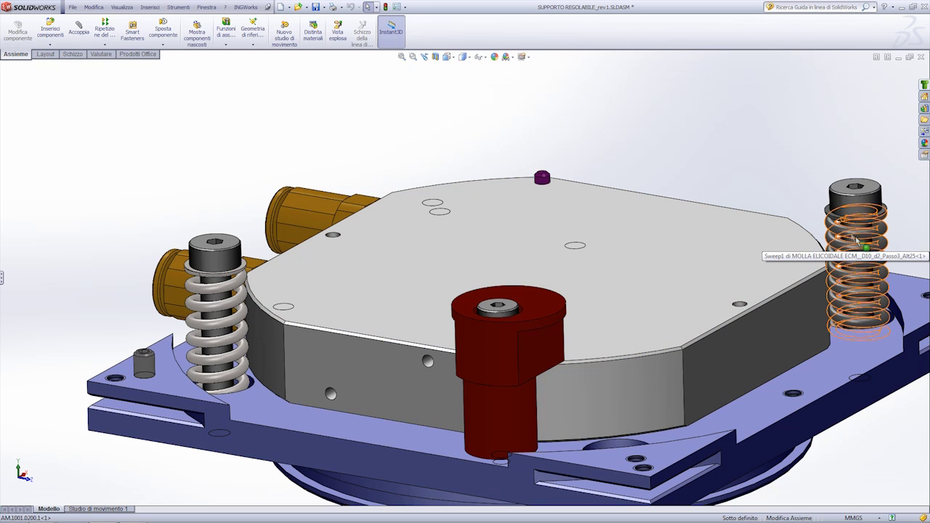
mouse_move(365, 235)
middle_mouse_down()
mouse_move(374, 202)
mouse_move(378, 240)
middle_mouse_up()
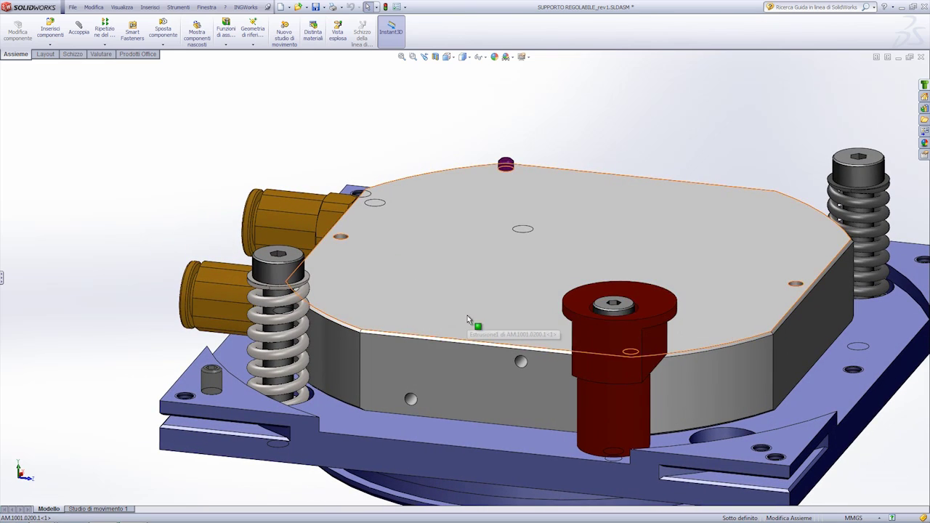
scroll(383, 305, "down", 2)
scroll(364, 295, "down", 2)
mouse_move(364, 295)
middle_mouse_down()
mouse_move(366, 284)
mouse_move(260, 287)
middle_mouse_up()
scroll(261, 288, "down", 3)
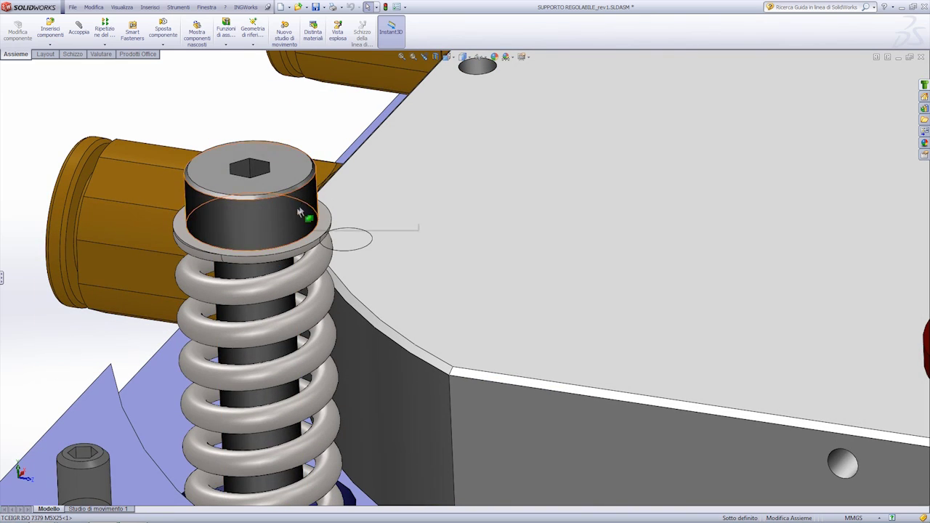
Undo an accidental move of the bolt head and reorient around the left spring
left_click(236, 218)
left_click_drag(235, 219, 221, 227)
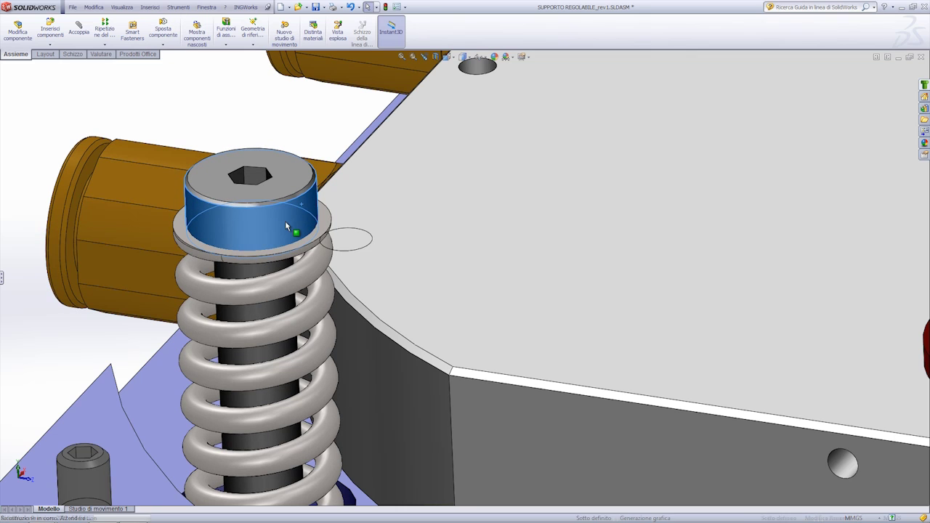
key("ctrl+z")
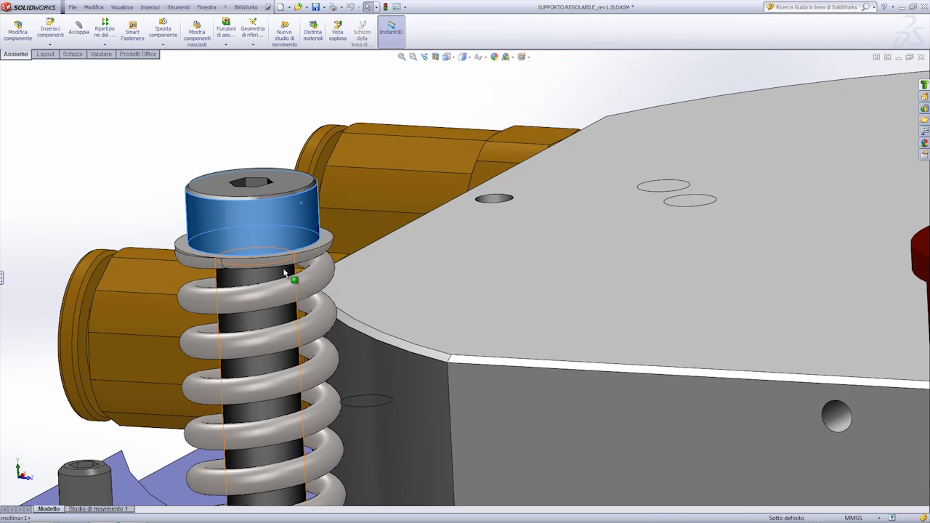
left_click(284, 124)
left_click_drag(297, 183, 276, 208)
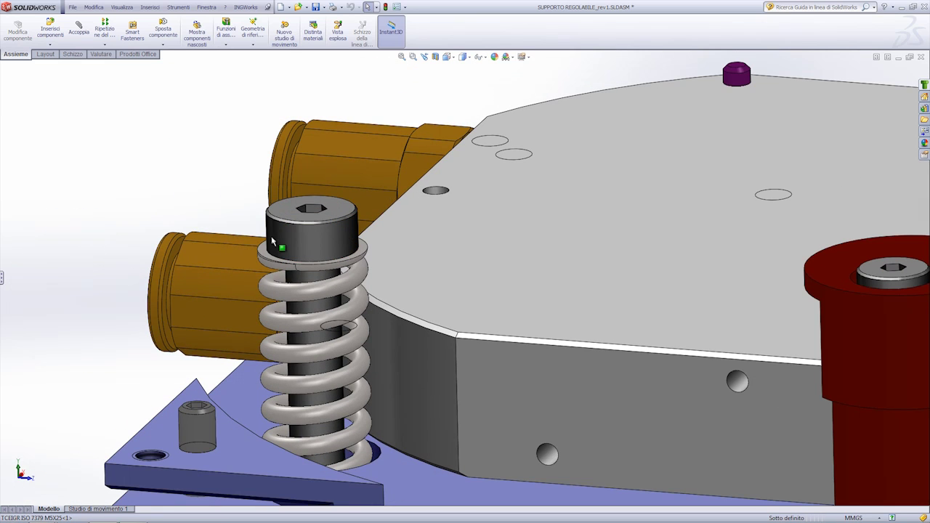
Delete the old spring around the left bolt and start a new document
left_click(309, 297)
key("Delete")
key("Return")
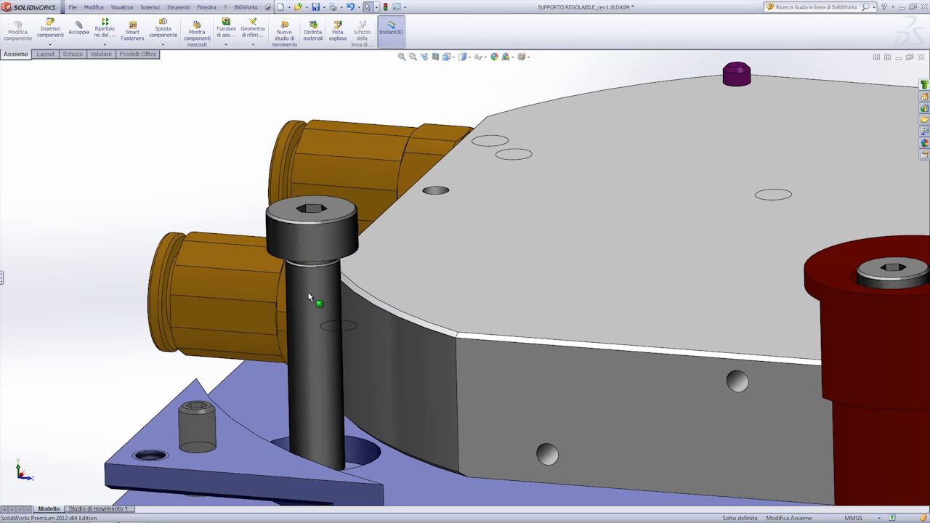
left_click(279, 6)
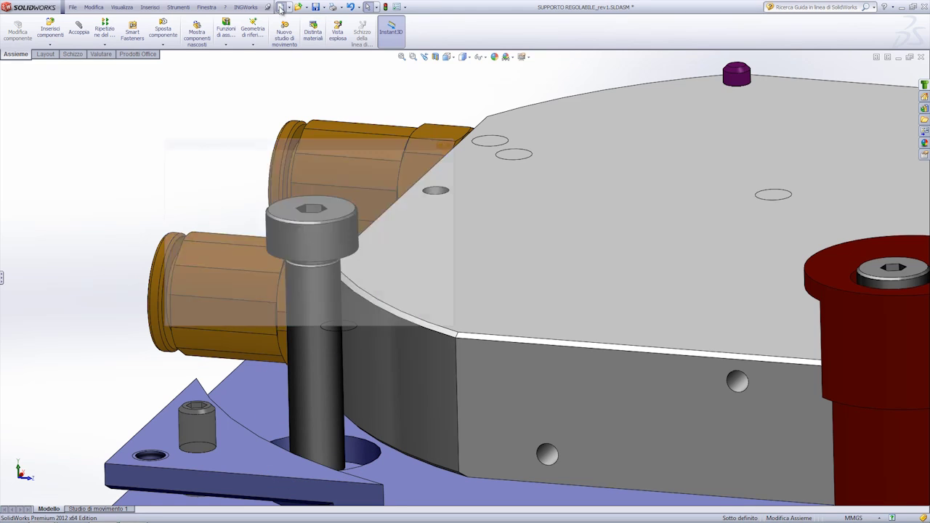
Start part Parte3 with Schizzo1: a vertical line drawn upward from the origin on Front Plane
double_click(191, 181)
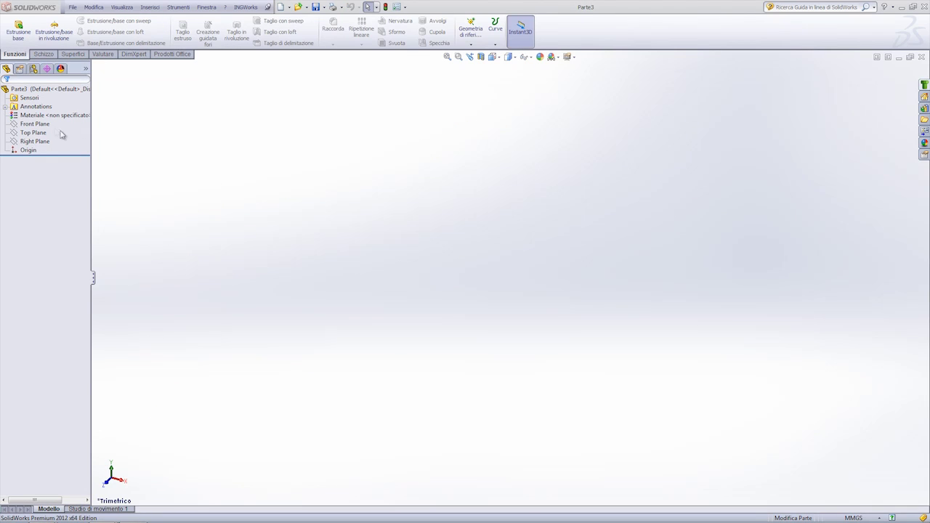
left_click(34, 124)
left_click(66, 111)
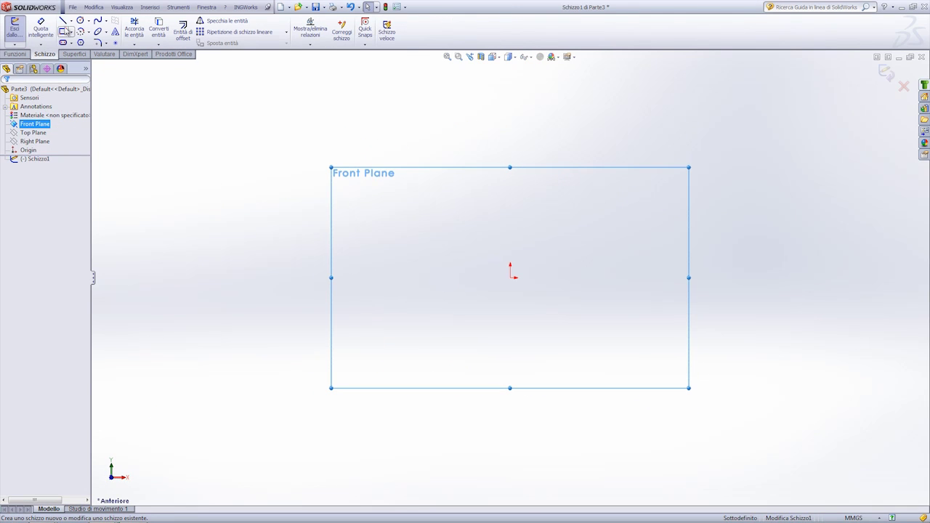
left_click(63, 20)
left_click(511, 277)
left_click(510, 215)
key("Escape")
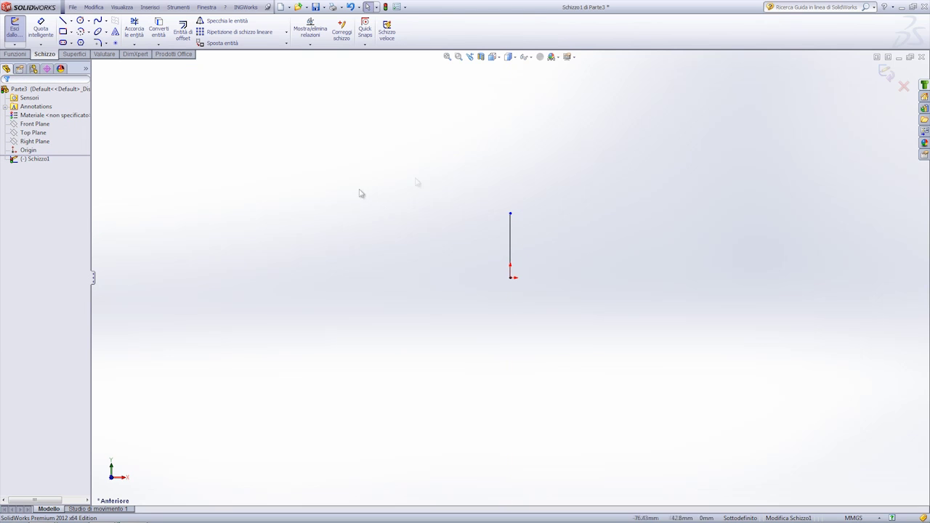
left_click(888, 74)
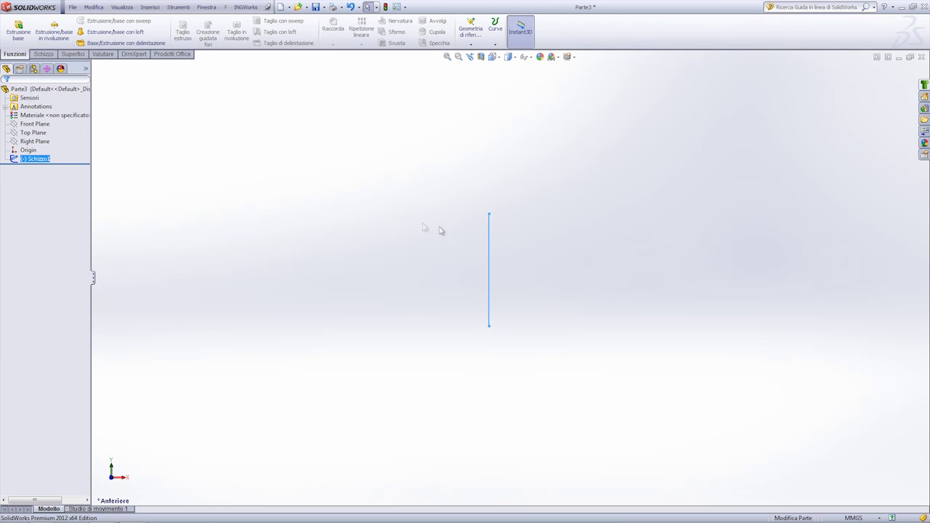
Start a second Front Plane sketch with a circle right of the origin, dimensioned to Ø2
left_click(44, 127)
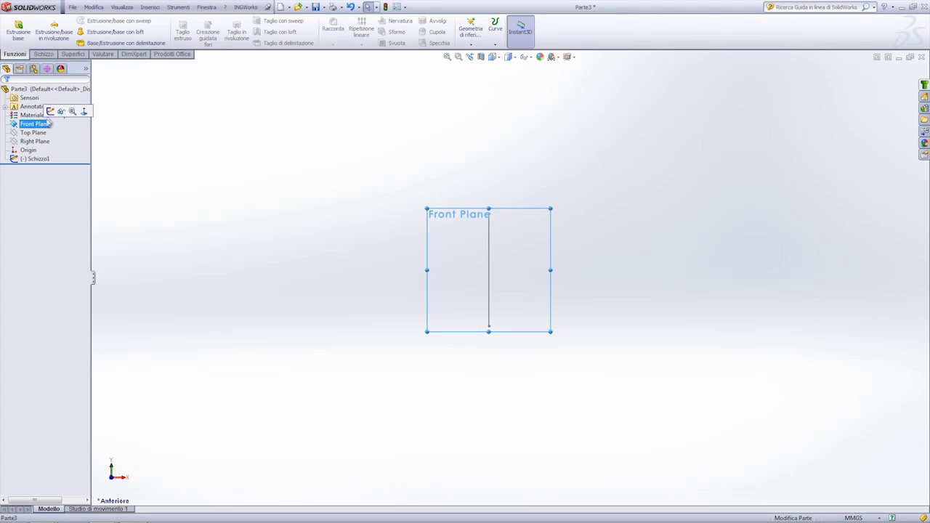
left_click(50, 110)
left_click(80, 20)
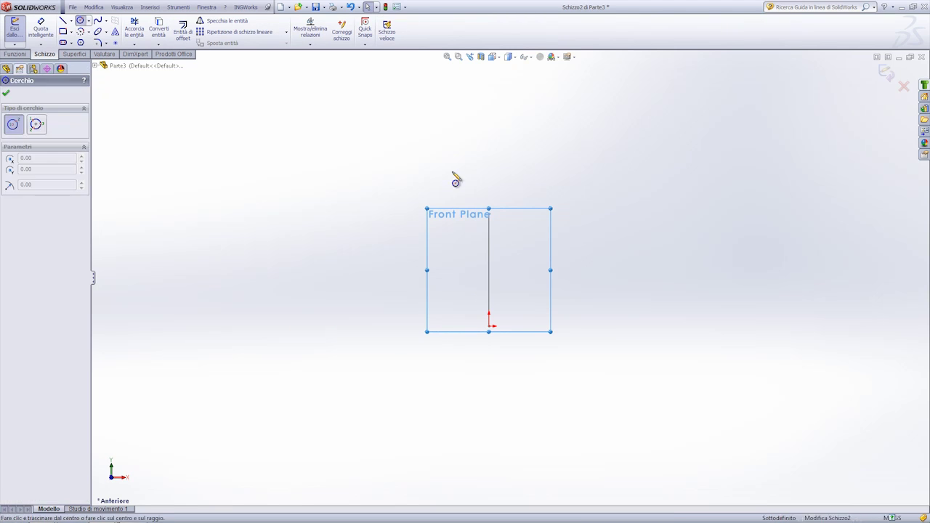
left_click(542, 331)
left_click(536, 327)
scroll(535, 327, "down", 2)
left_click(41, 29)
left_click(531, 305)
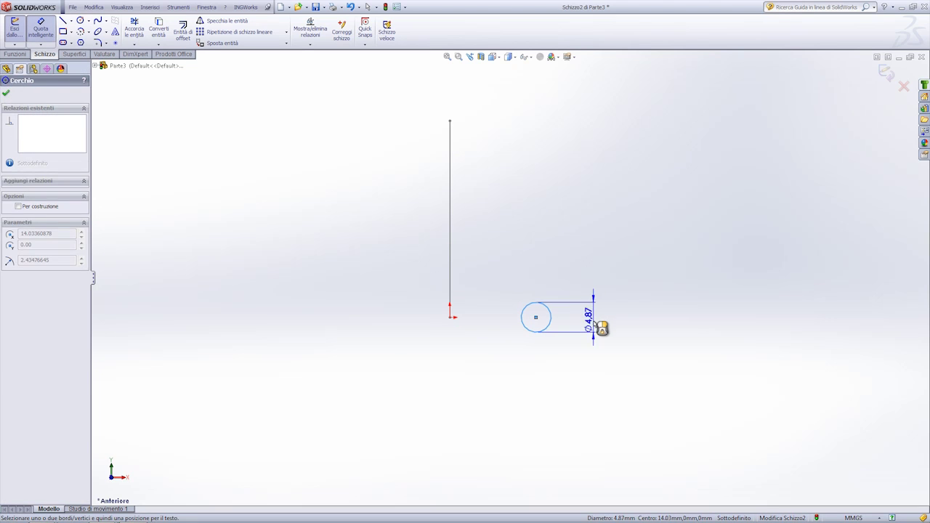
left_click(595, 324)
type("2")
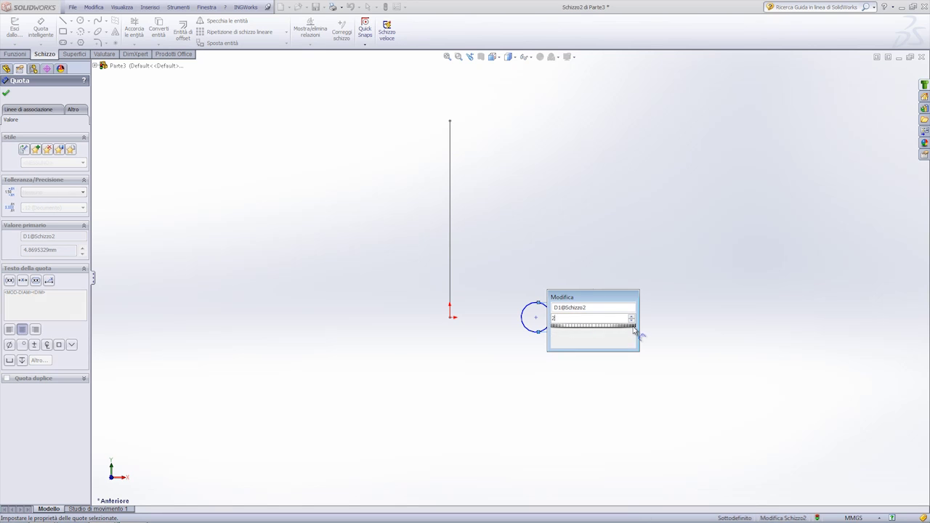
key("Return")
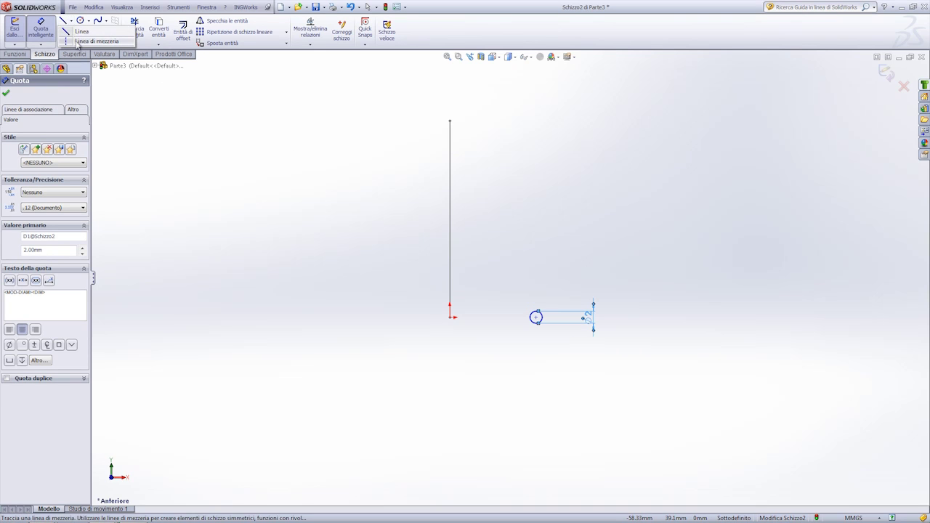
Add a vertical centerline through the origin and dimension the circle 10 mm from it
left_click(64, 21)
left_click(450, 317)
left_click(450, 396)
left_click(40, 29)
left_click(536, 317)
left_click(450, 327)
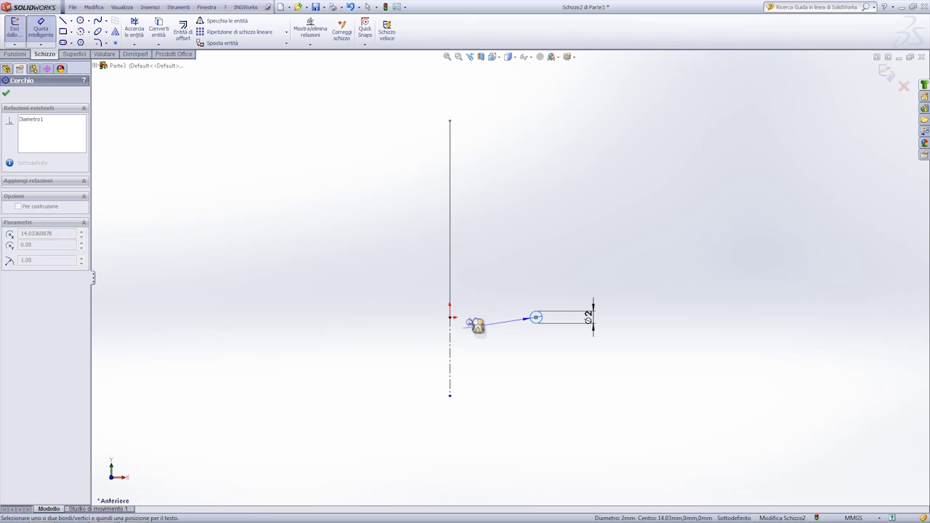
left_click(439, 394)
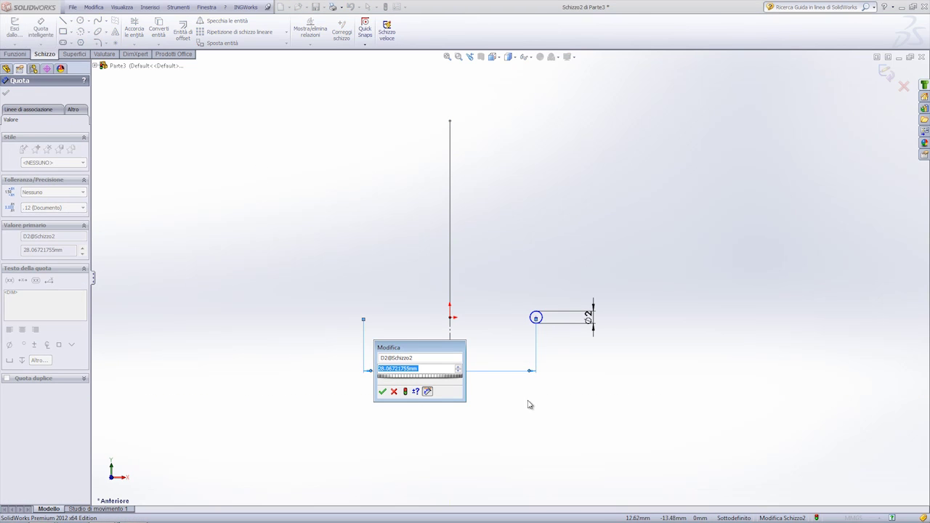
type("10")
key("Return")
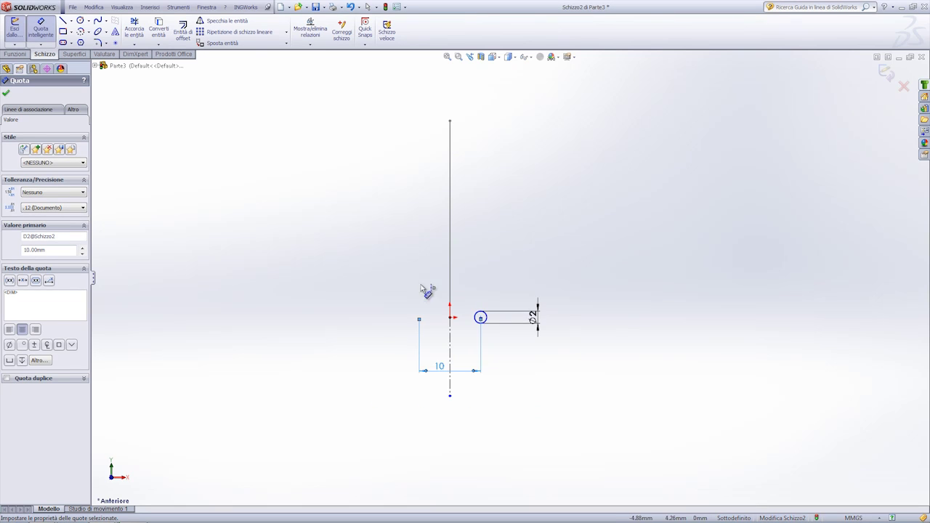
Make the circle centre horizontal with the origin and exit the sketch
key("Escape")
mouse_move(566, 354)
left_mouse_down()
mouse_move(571, 390)
mouse_move(566, 376)
left_mouse_up()
left_click(501, 354, "ctrl")
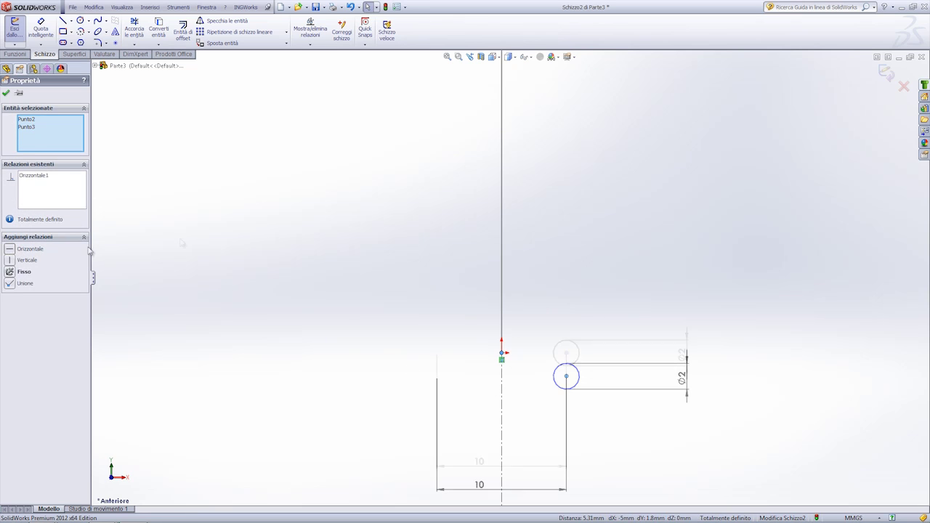
left_click(10, 248)
left_click(627, 333)
key("f")
scroll(535, 237, "down", 2)
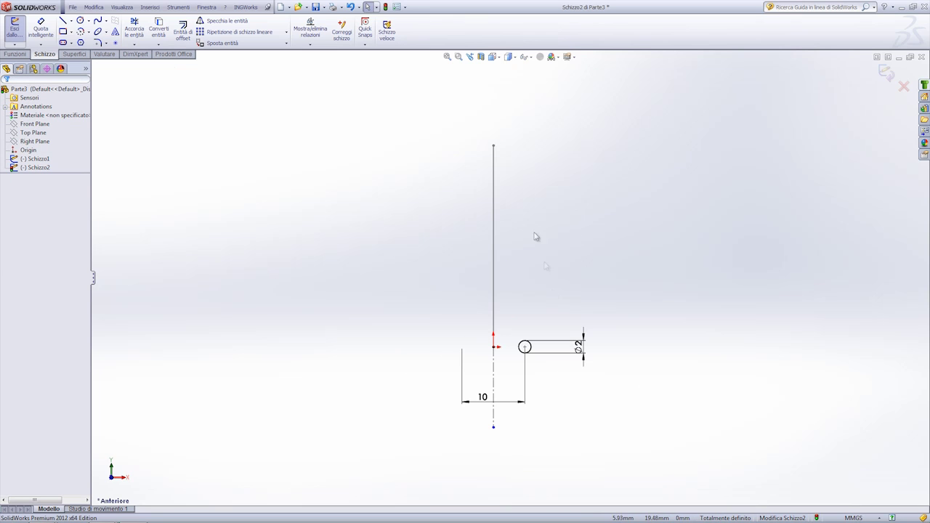
left_click(886, 72)
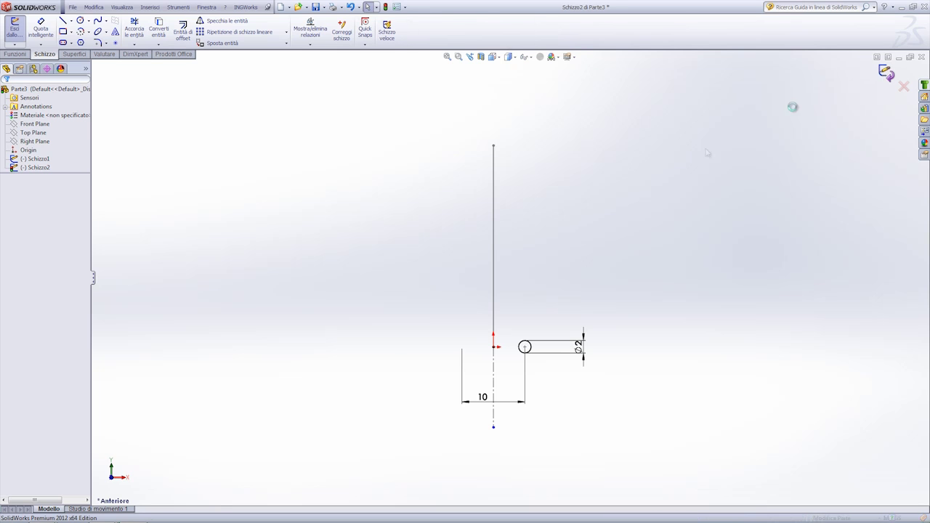
Start a sweep using the Ø2 circle as profile and the vertical line as path
scroll(578, 279, "down", 1)
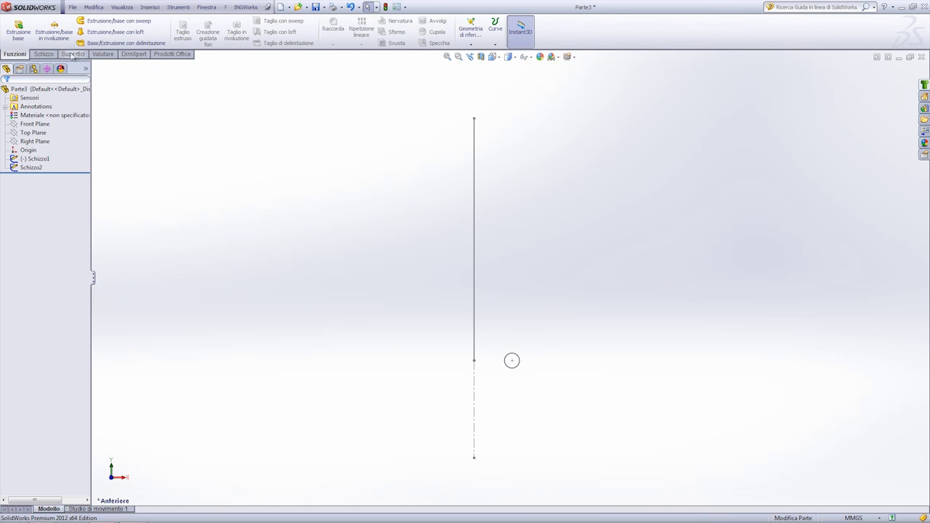
left_click(117, 21)
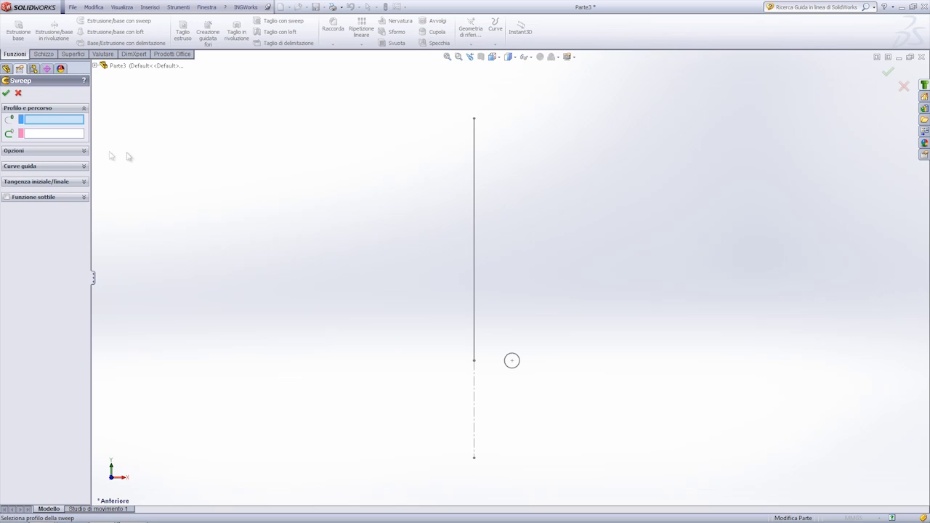
left_click(511, 357)
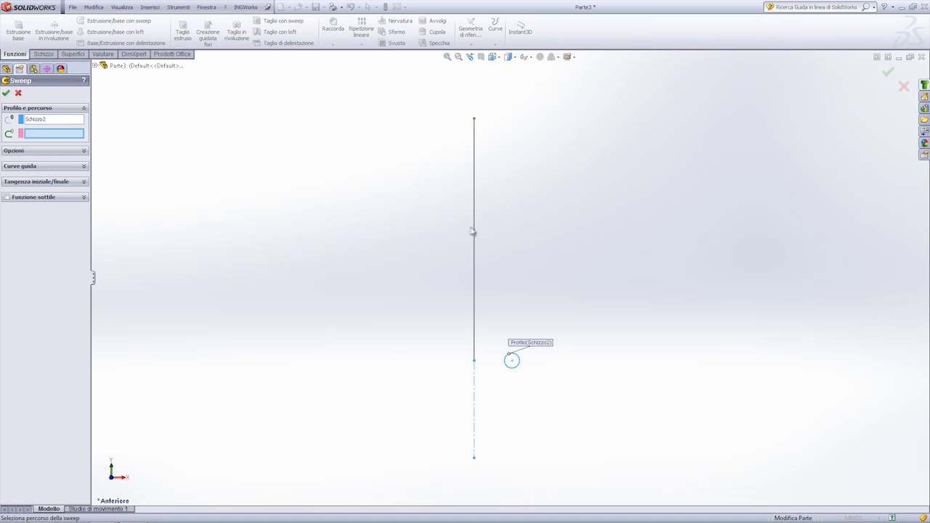
left_click(474, 232)
left_click(49, 152)
scroll(505, 275, "down", 2)
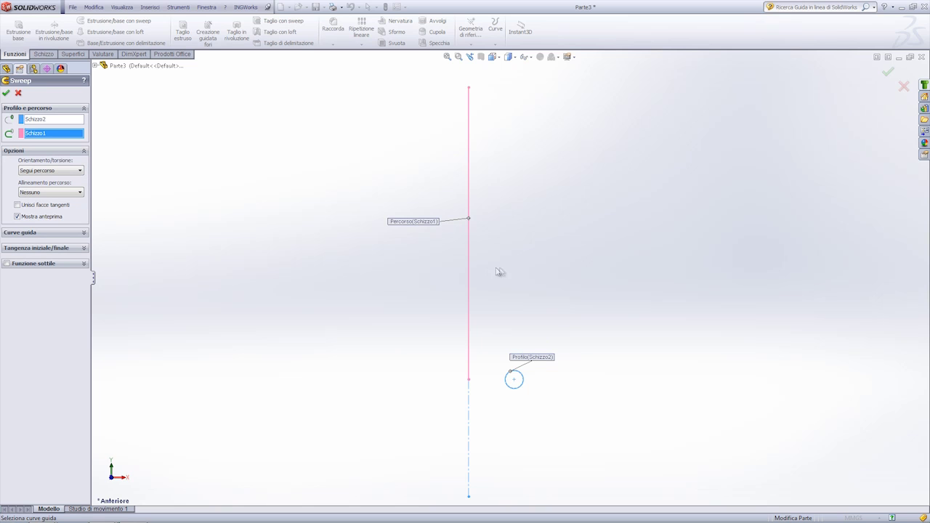
Set the sweep to 'Torsione lungo il percorso' with 5 turns and confirm it
left_click(66, 172)
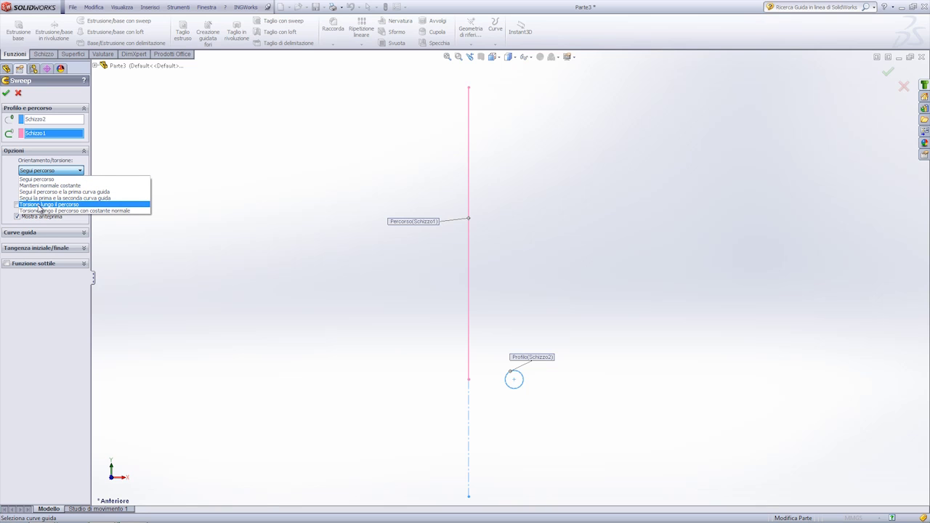
left_click(40, 205)
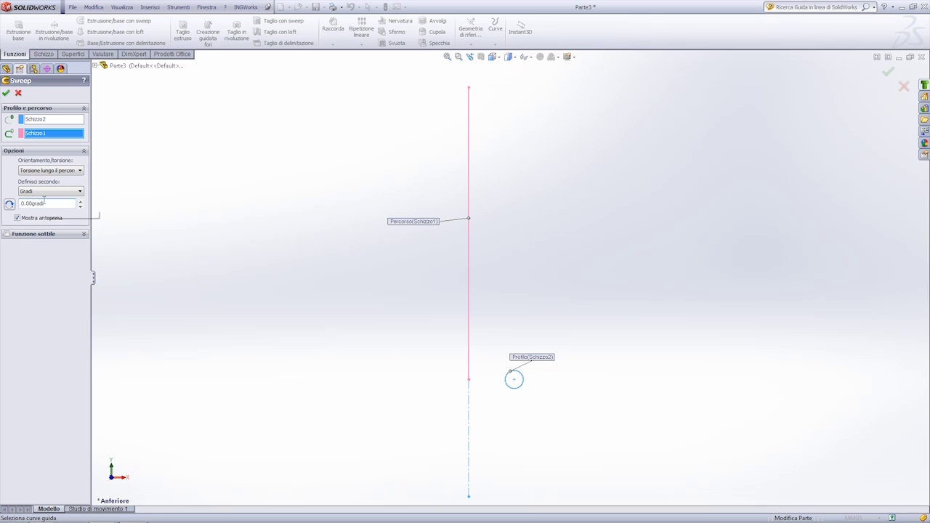
left_click(49, 191)
left_click(34, 212)
type("5")
key("Return")
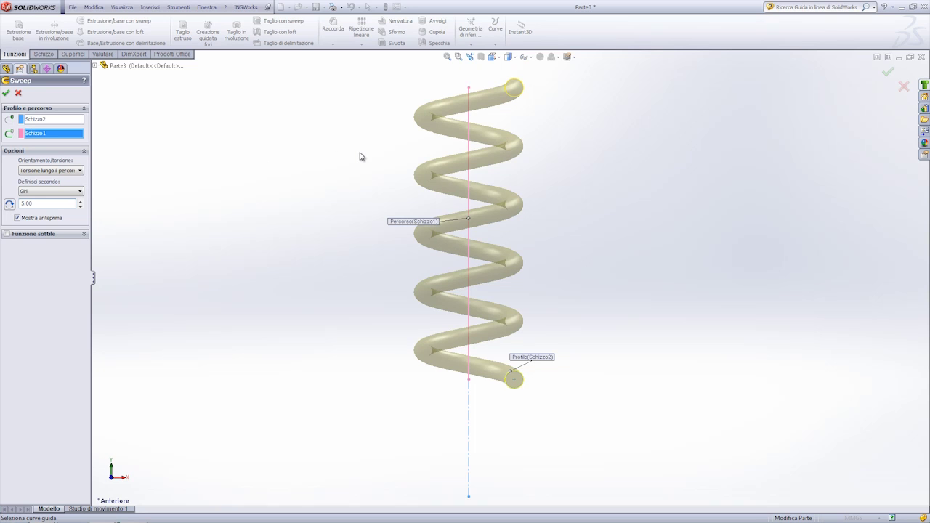
left_click(6, 94)
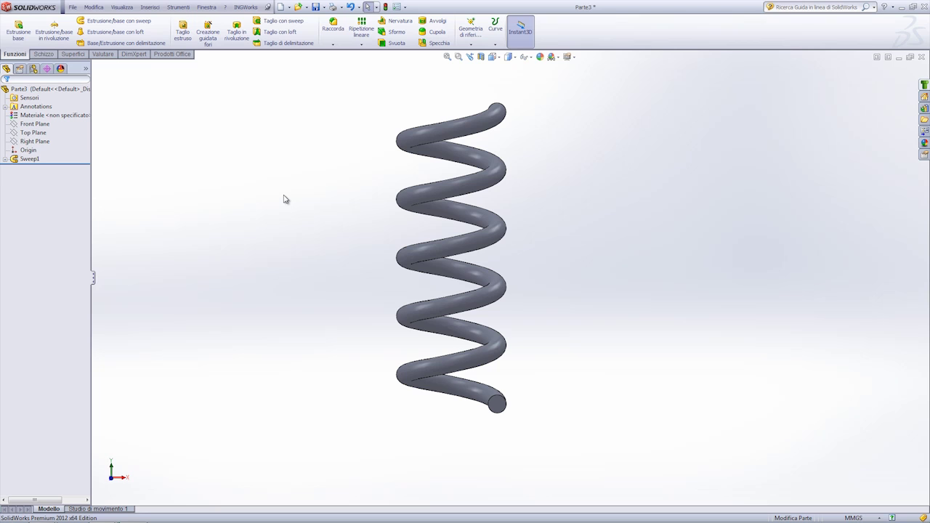
left_click(36, 123)
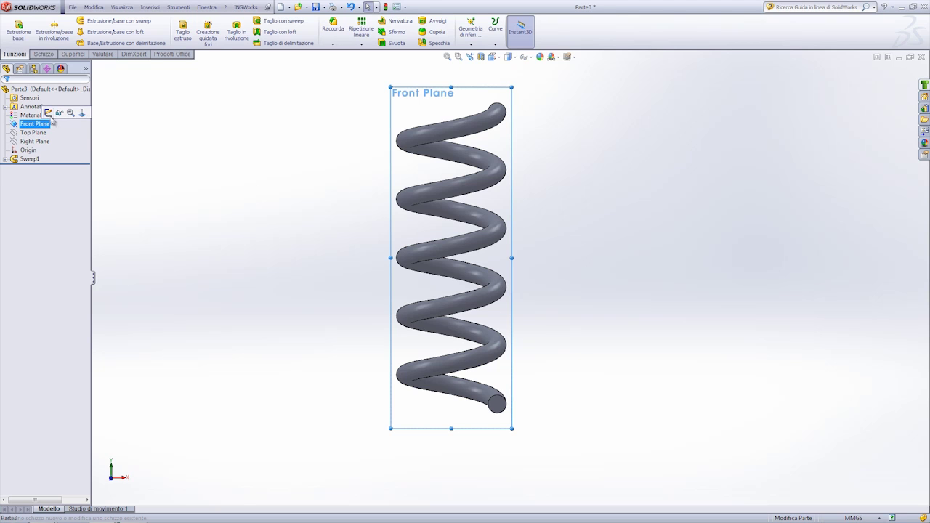
In a new Front Plane sketch, convert both spring end faces and begin a centerline below
left_click(49, 116)
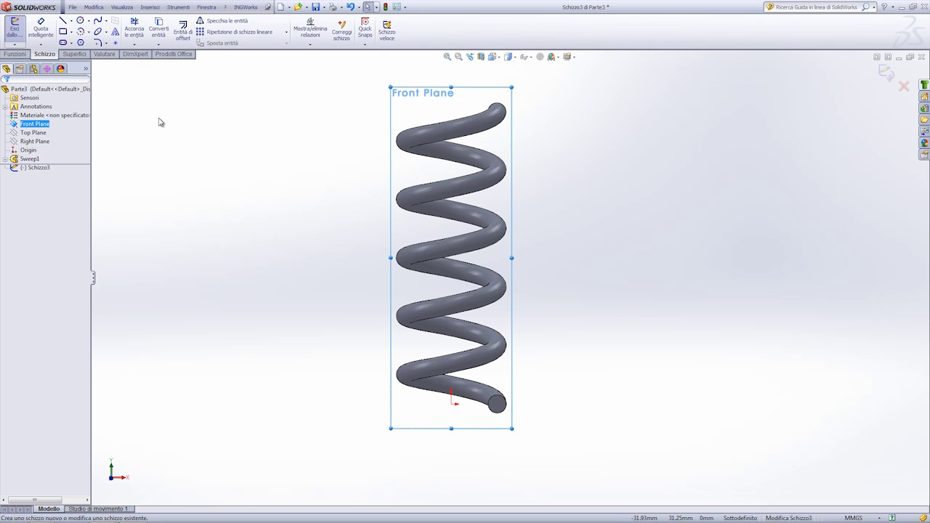
left_click(497, 407)
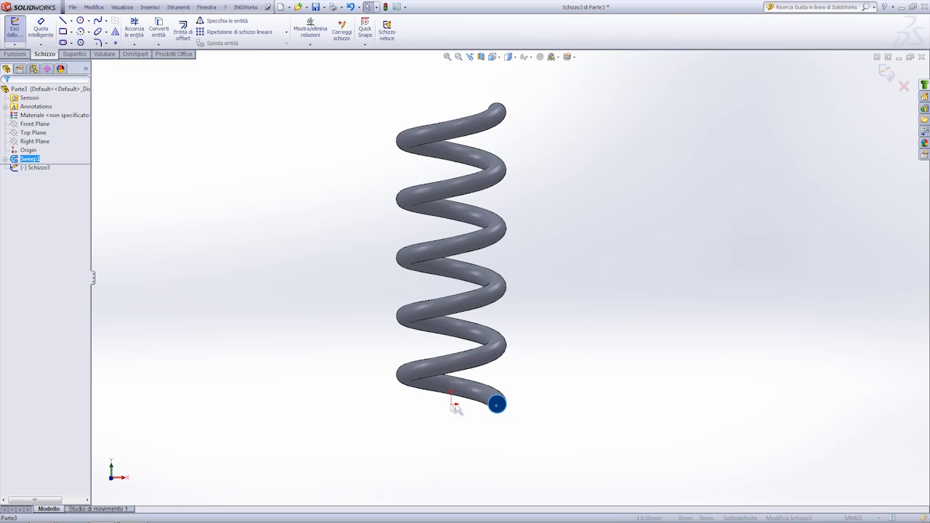
left_click(160, 33)
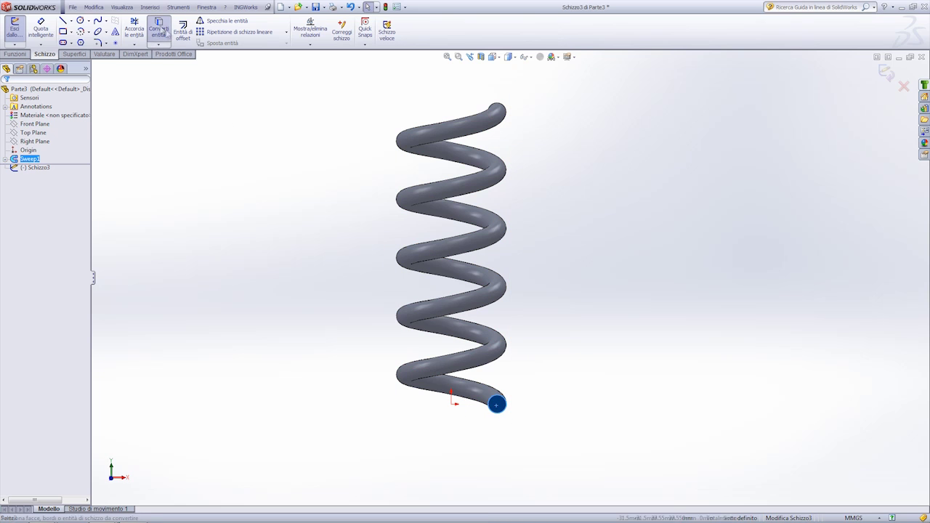
left_click(497, 111)
left_click(159, 32)
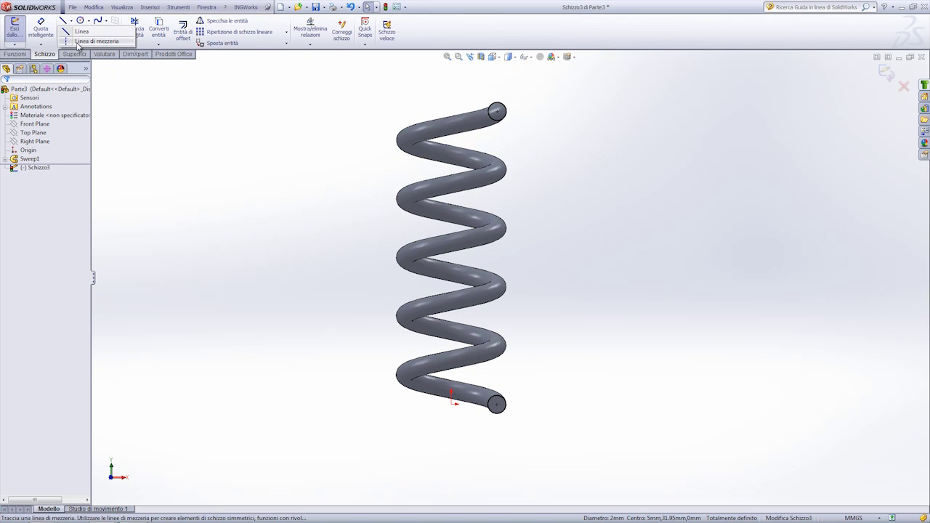
left_click(81, 42)
left_click(452, 404)
Finish the vertical centerline and revolve the end circles 360° into Rivoluzione1
left_click(451, 461)
key("Escape")
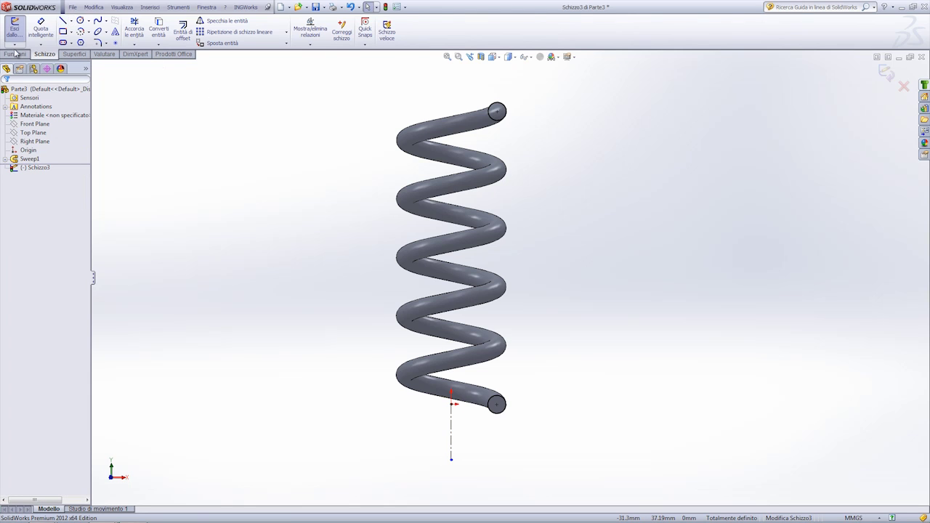
left_click(14, 53)
left_click(54, 32)
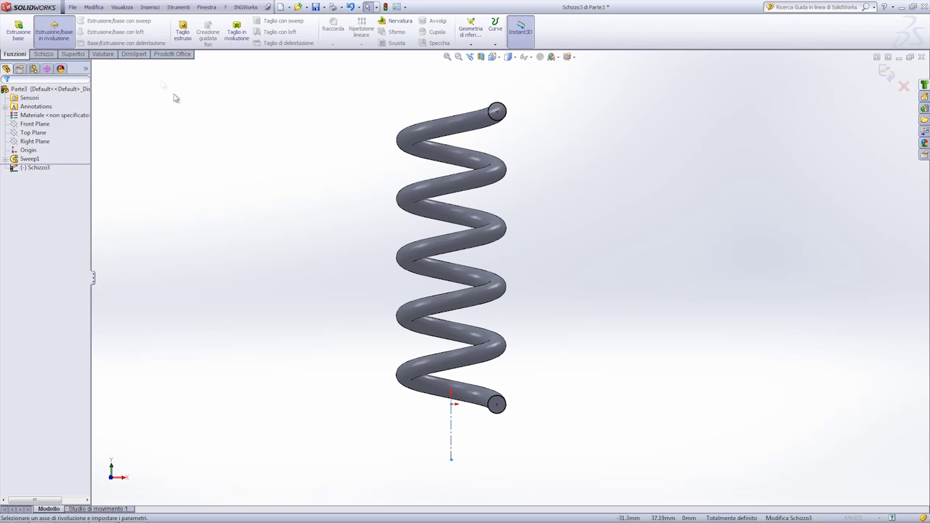
middle_click_drag(254, 251, 250, 243)
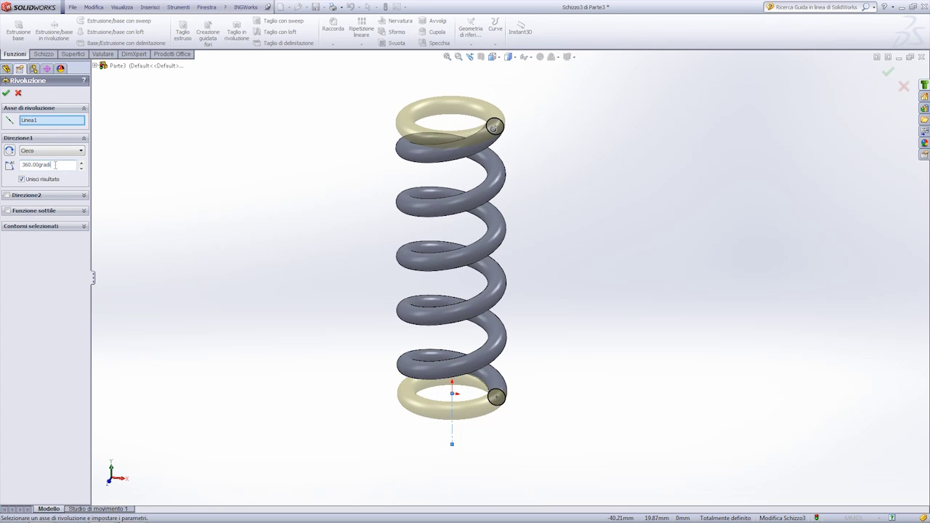
middle_click_drag(254, 255, 126, 187)
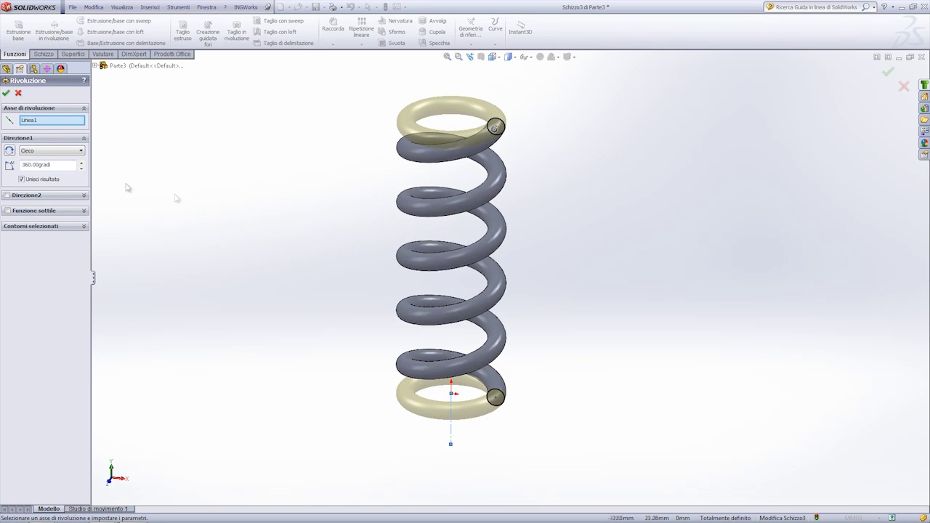
left_click(6, 94)
mouse_move(305, 194)
middle_mouse_down()
mouse_move(341, 181)
mouse_move(313, 199)
middle_mouse_up()
mouse_move(447, 210)
middle_mouse_down()
mouse_move(379, 185)
mouse_move(386, 191)
middle_mouse_up()
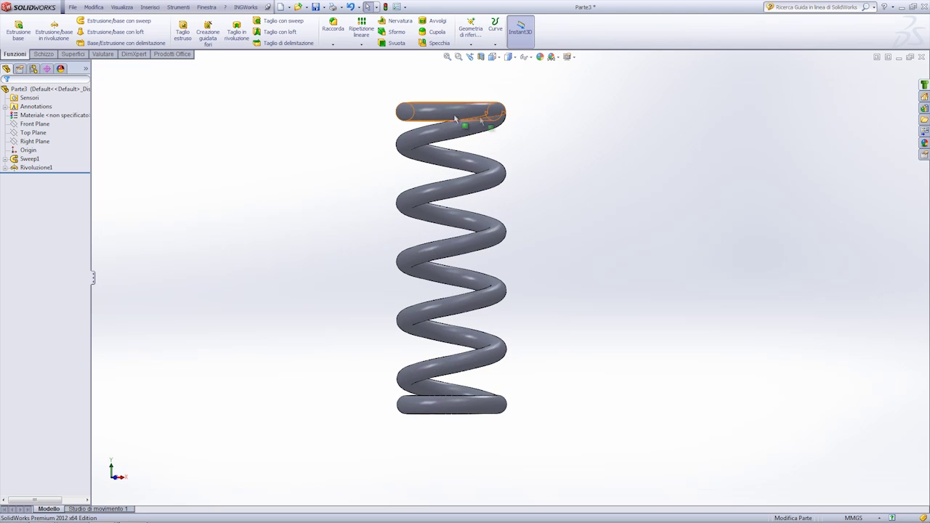
middle_click_drag(544, 171, 542, 181)
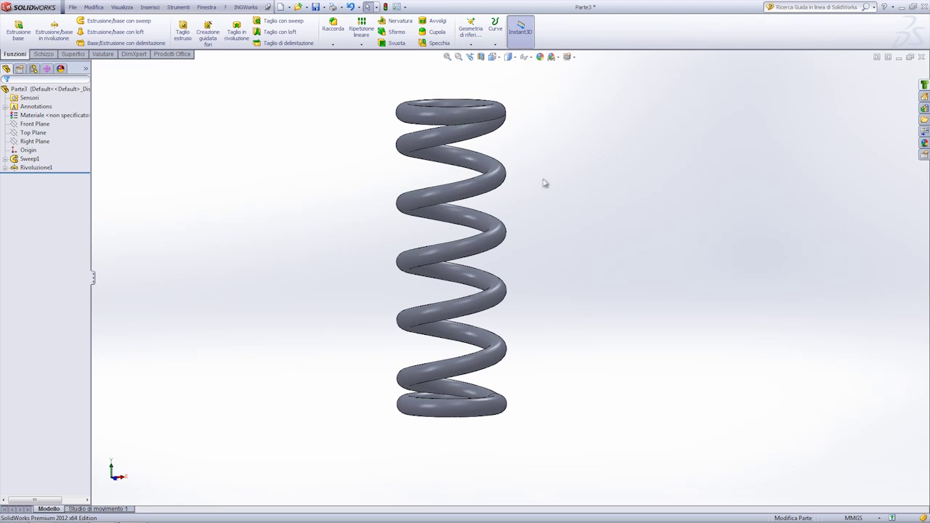
Open Schizzo4 on the Front Plane and show Sweep1's path sketch Schizzo1
left_click(35, 124)
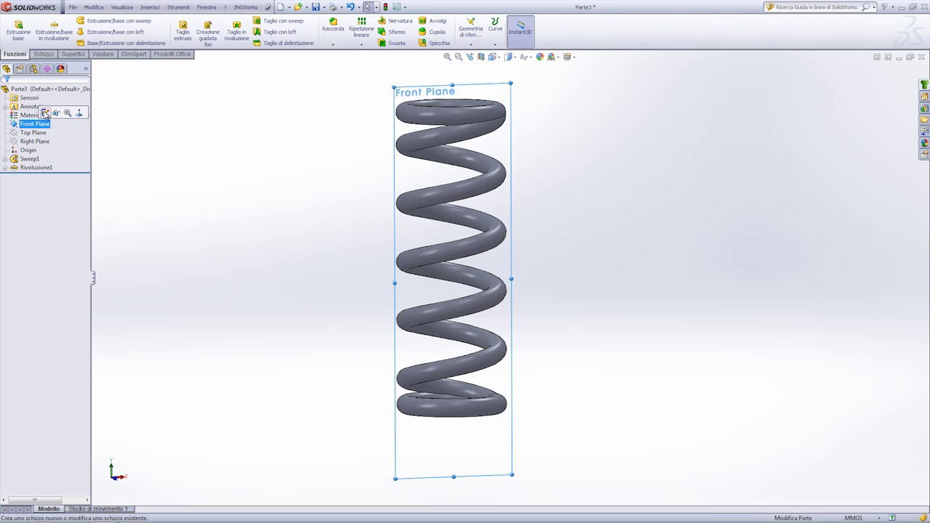
left_click(57, 112)
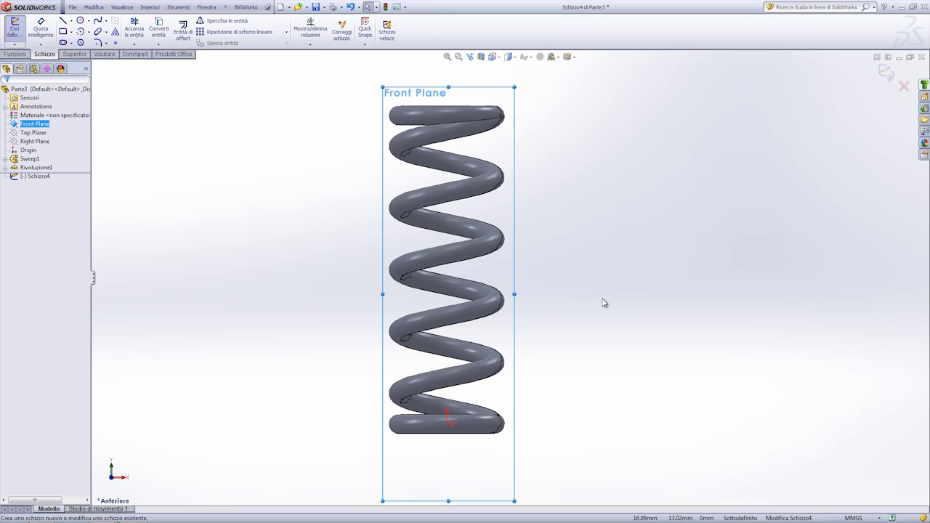
left_click(309, 252)
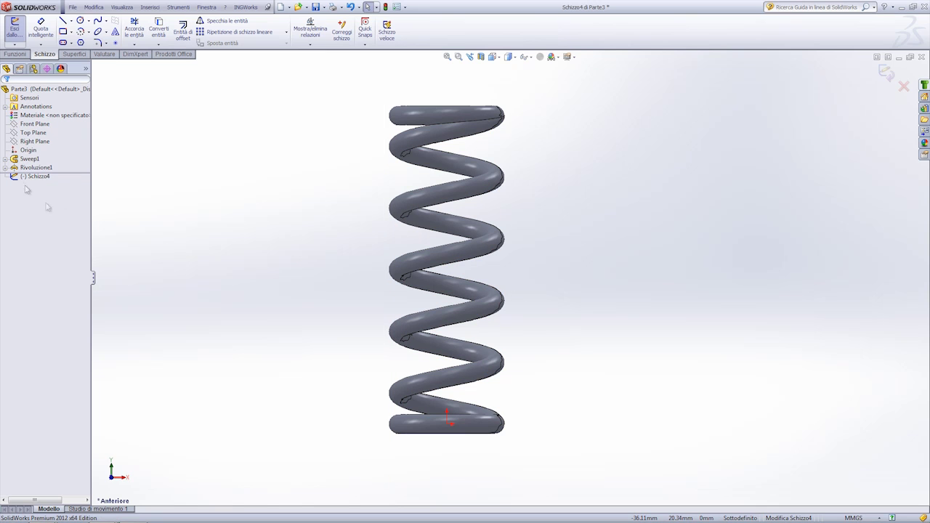
left_click_drag(36, 176, 22, 179)
left_click(40, 176)
left_click(199, 162)
left_click(5, 159)
left_click(43, 175)
left_click(46, 167)
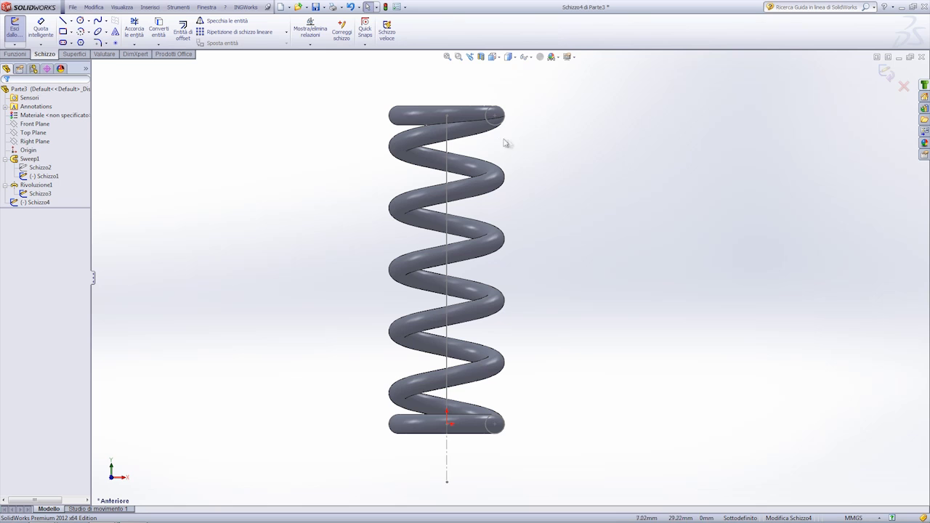
Draw a rectangle at the spring's bottom and make its right edge tangent to the end circle
left_click(63, 32)
scroll(409, 422, "down", 1)
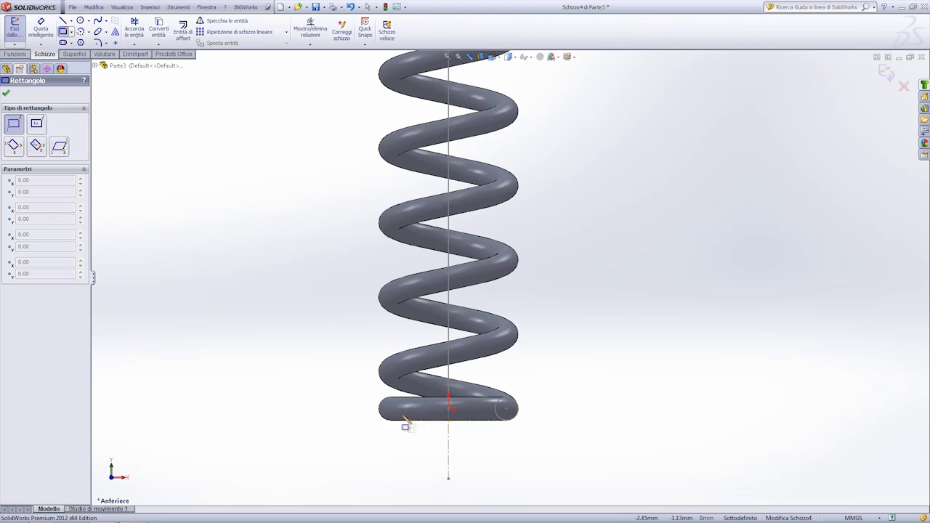
left_click(378, 408)
left_click(535, 440)
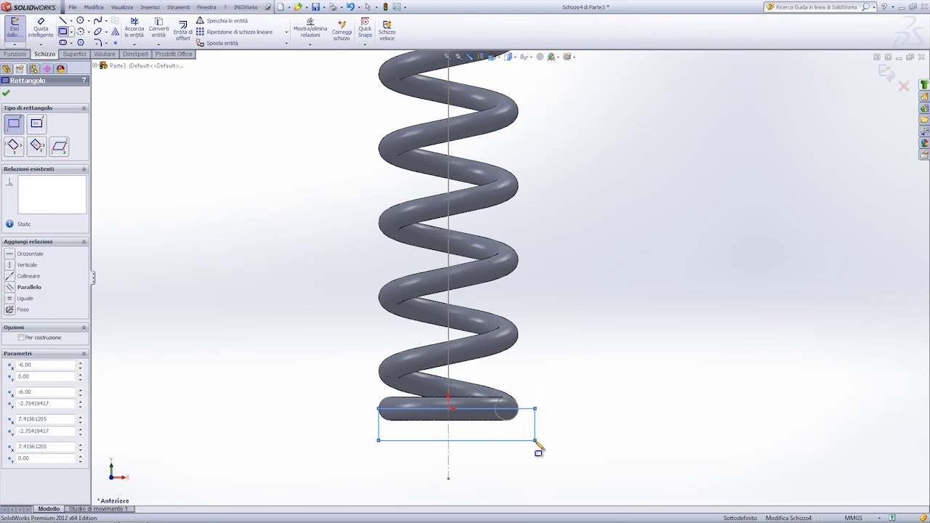
key("Escape")
left_click(535, 426)
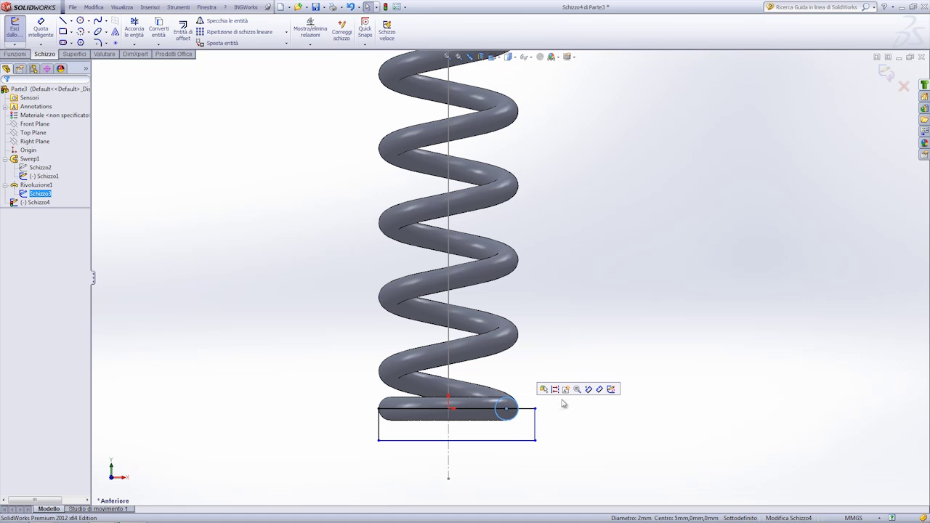
left_click(536, 426)
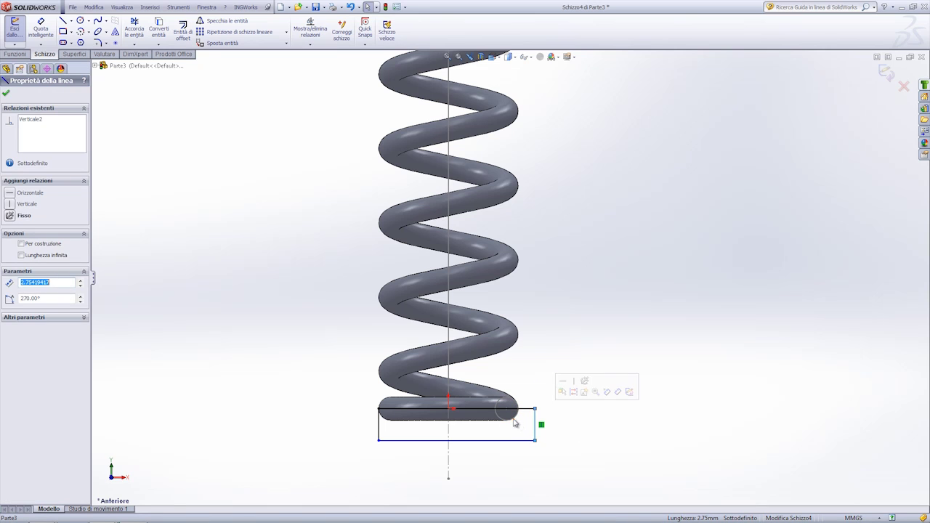
left_click(515, 419, "ctrl")
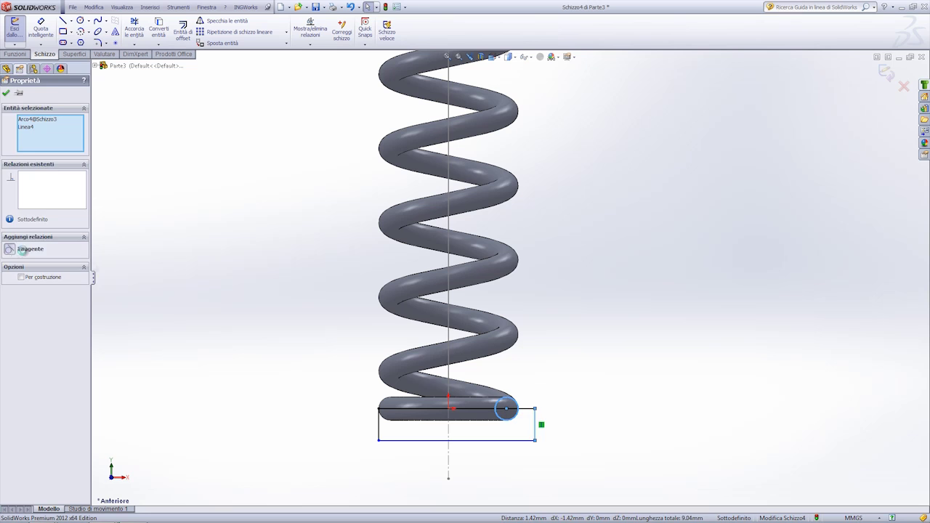
left_click(22, 249)
Make the rectangle's line collinear with the spring's silhouette edge, fully defining it
left_click(395, 440)
left_click(398, 424, "ctrl")
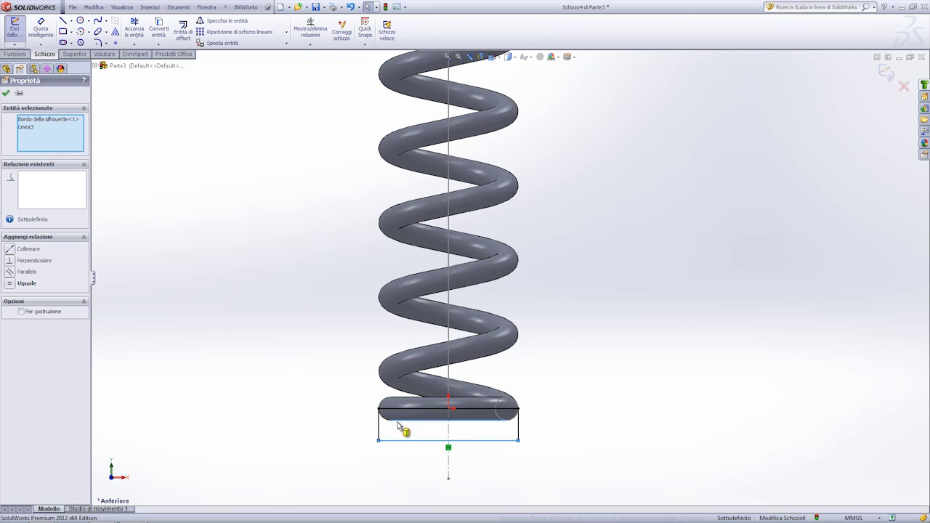
left_click(11, 251)
scroll(510, 274, "up", 3)
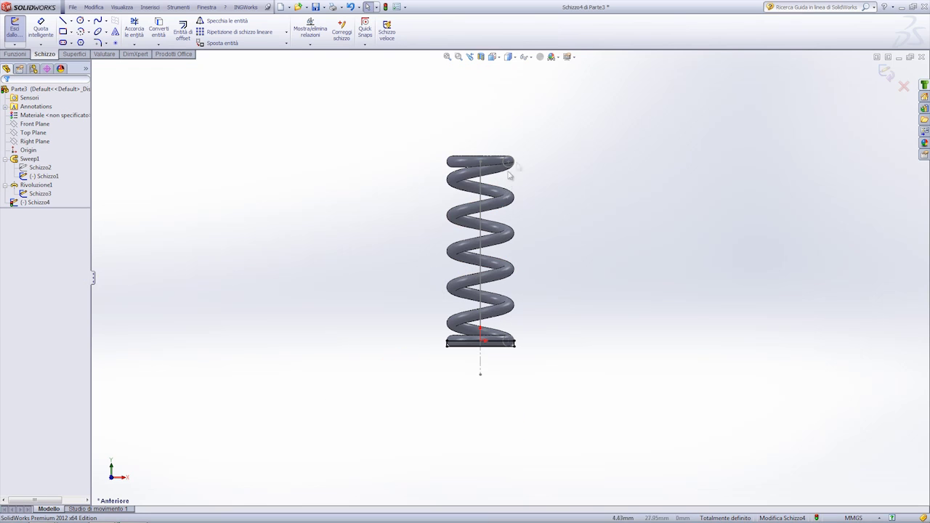
scroll(519, 169, "down", 3)
key("f")
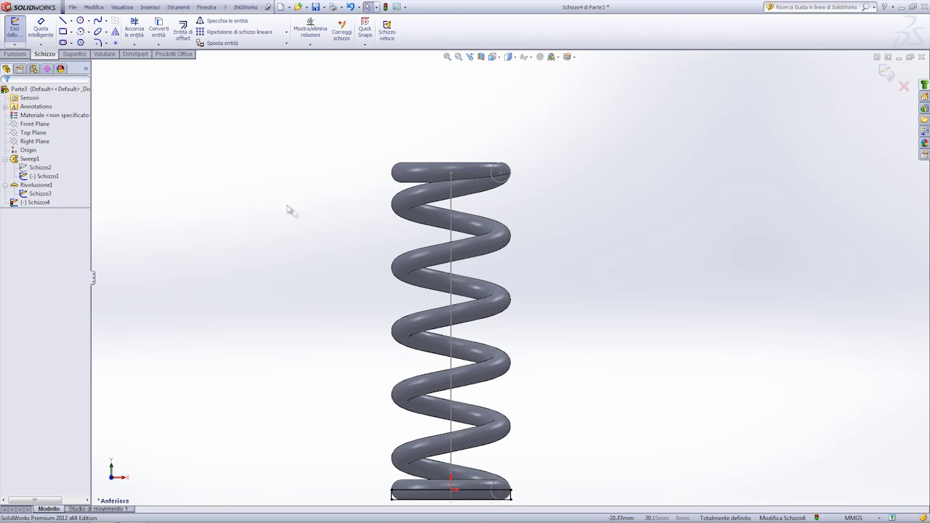
left_click(71, 20)
left_click(95, 40)
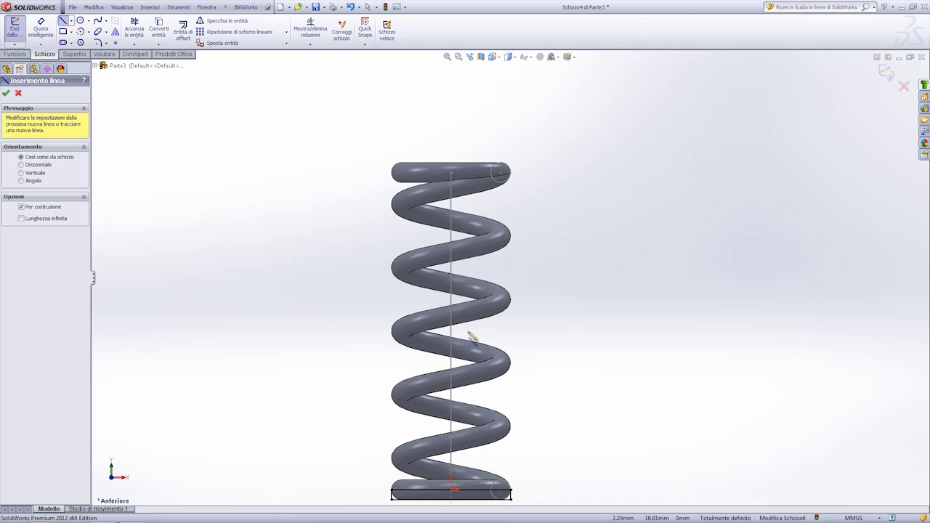
Draw a horizontal construction line from the spring axis at mid-height, then check the sketch lines
left_click(451, 328)
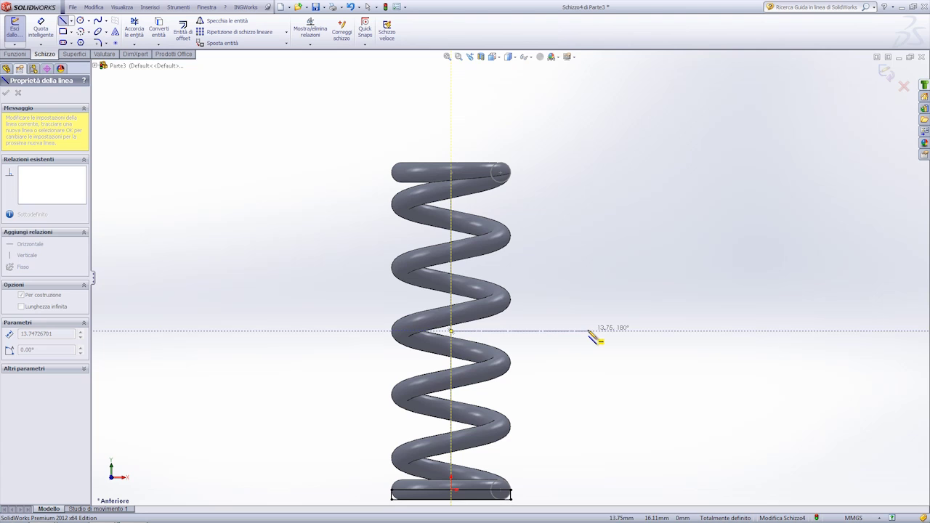
left_click(589, 328)
key("Escape")
scroll(559, 361, "up", 3)
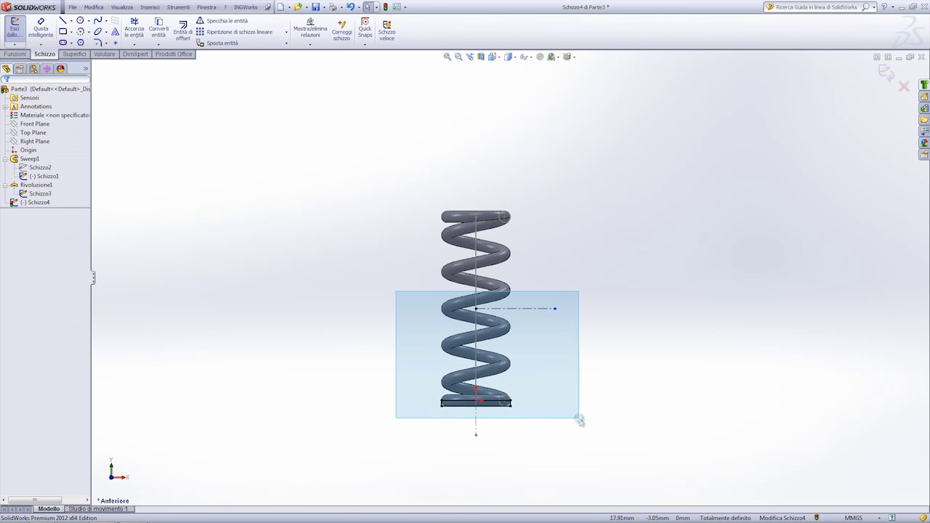
left_click_drag(396, 291, 581, 421)
scroll(559, 324, "down", 3)
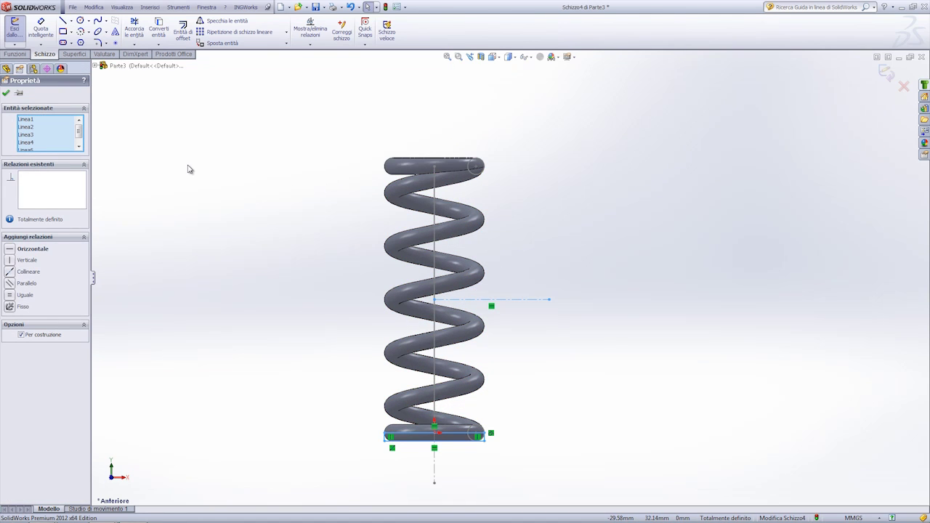
left_click(208, 109)
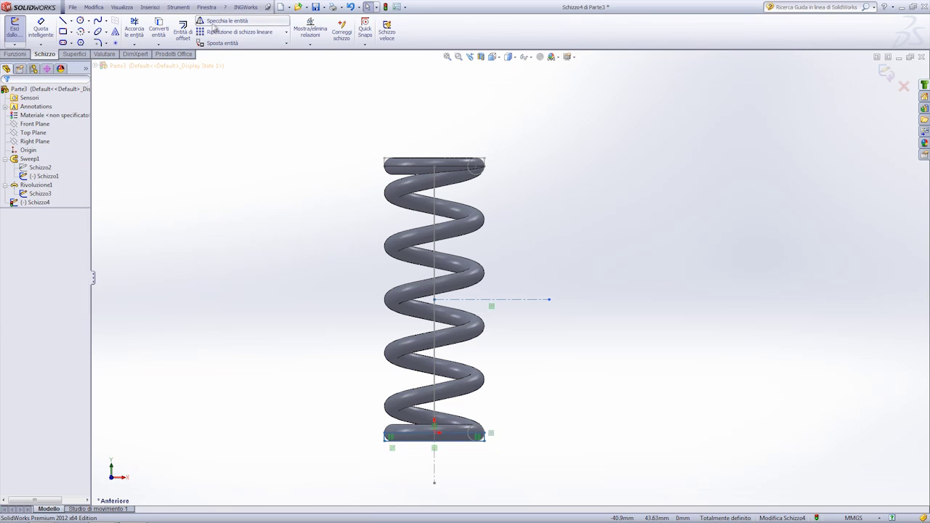
left_click(14, 55)
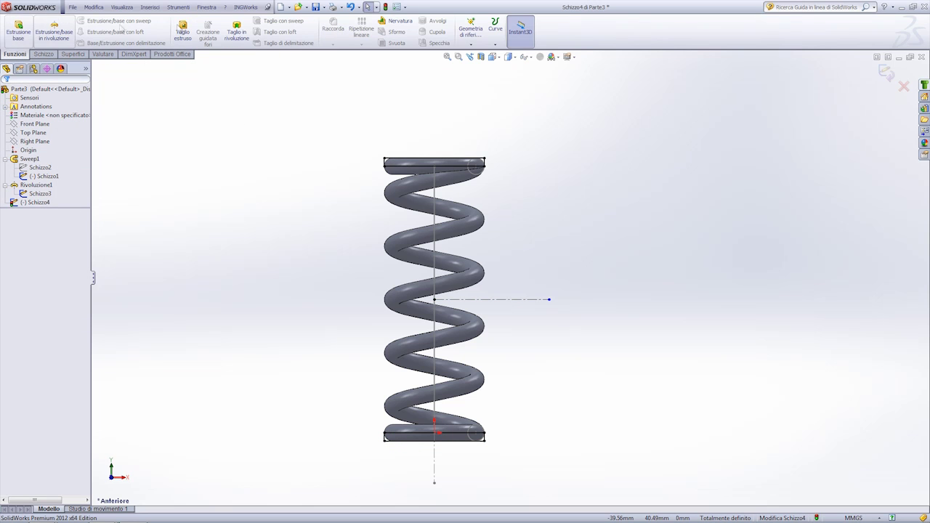
Apply a Taglio estruso with Piano intermedio end condition, 52 mm deep
left_click(186, 30)
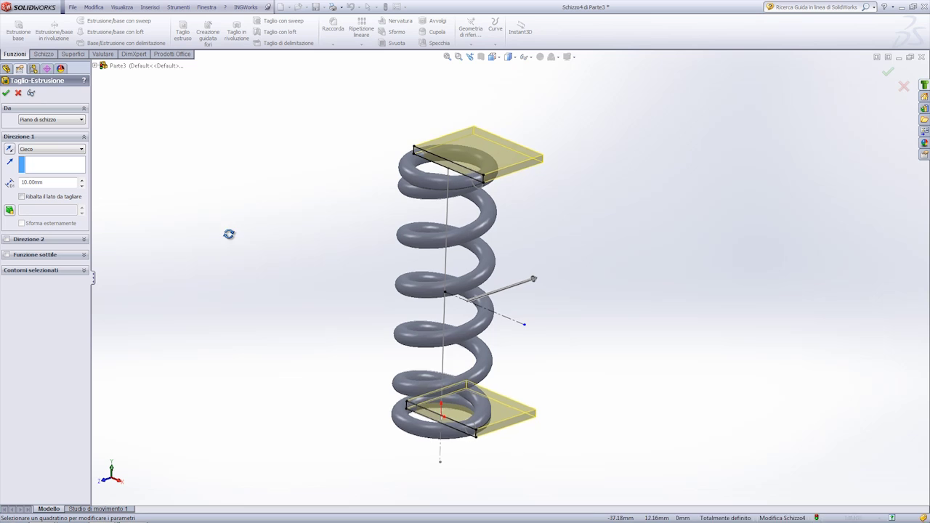
left_click(35, 149)
left_click(43, 202)
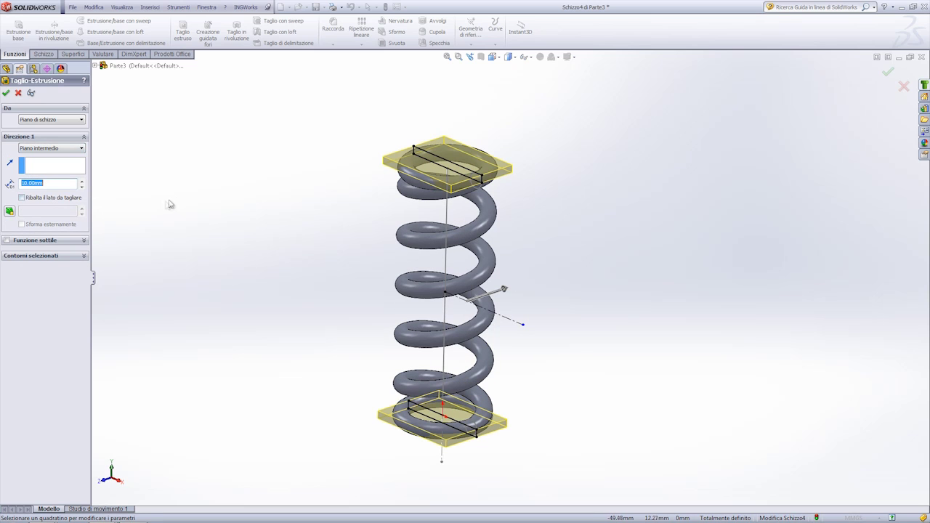
left_click_drag(514, 300, 631, 246)
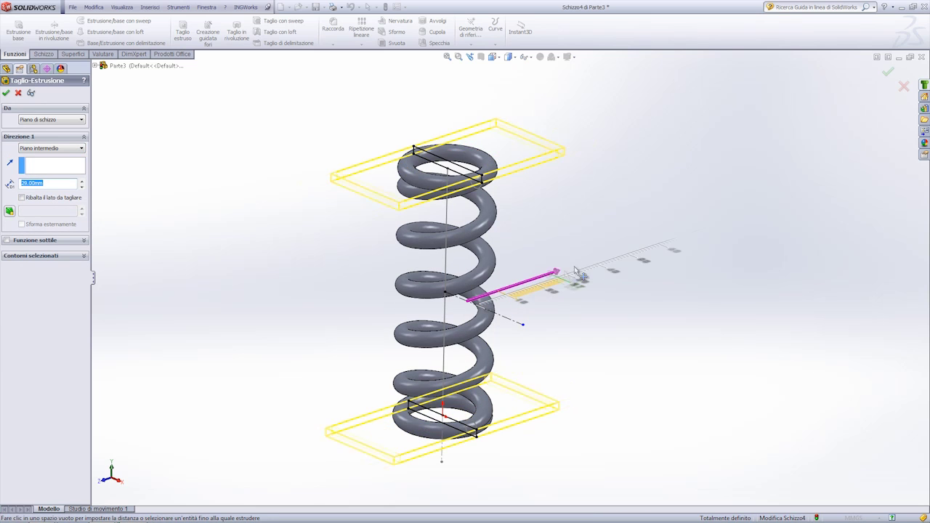
left_click(6, 93)
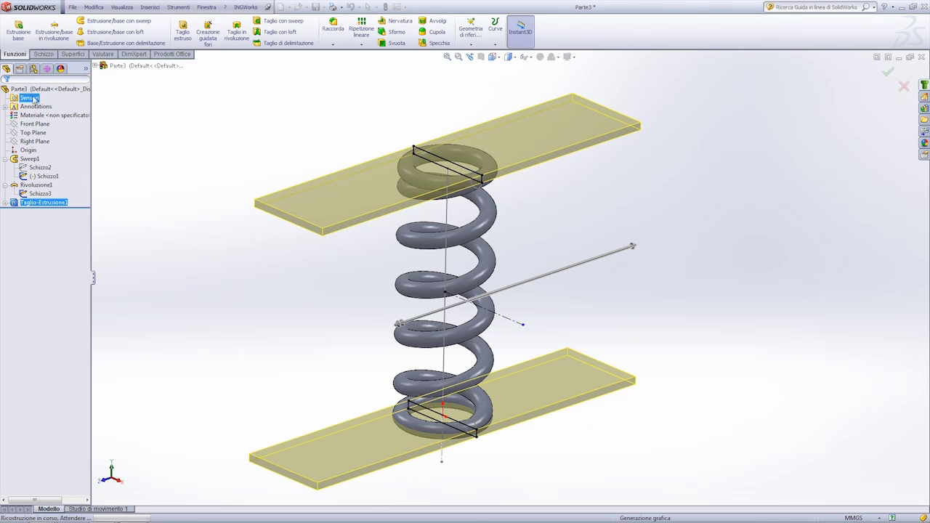
middle_click_drag(301, 160, 363, 230)
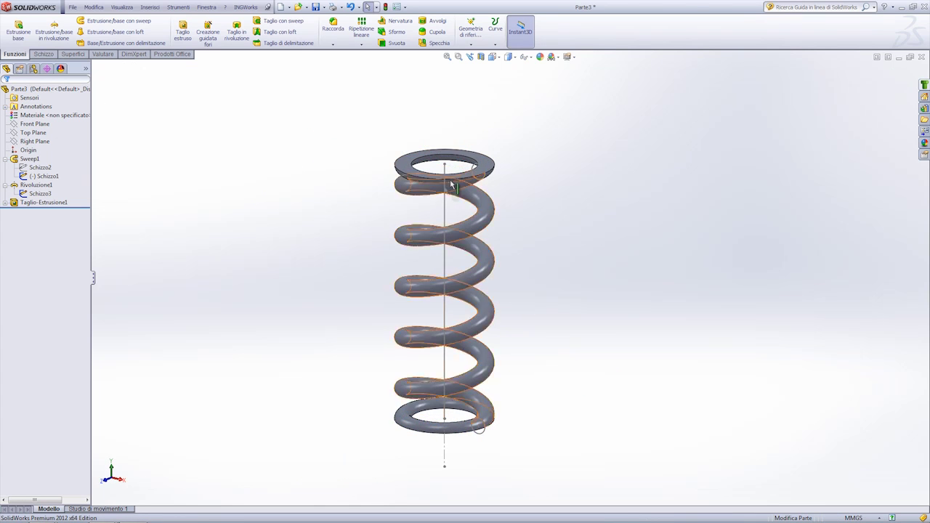
scroll(372, 212, "down", 3)
Hide the Schizzo3 profile circle sketch, leaving only the flattened spring solid and its axis
middle_click_drag(372, 212, 381, 208)
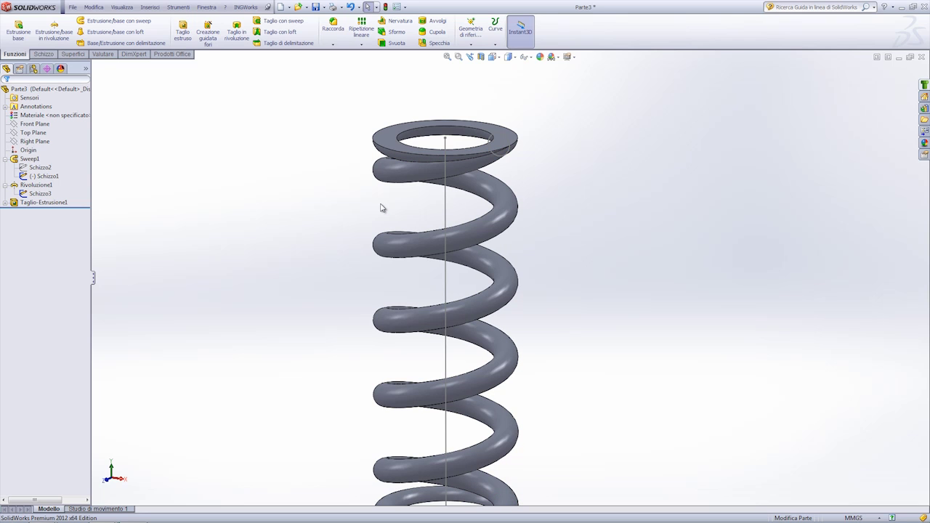
scroll(397, 198, "up", 3)
mouse_move(397, 198)
middle_mouse_down()
mouse_move(516, 339)
mouse_move(540, 323)
mouse_move(557, 286)
middle_mouse_up()
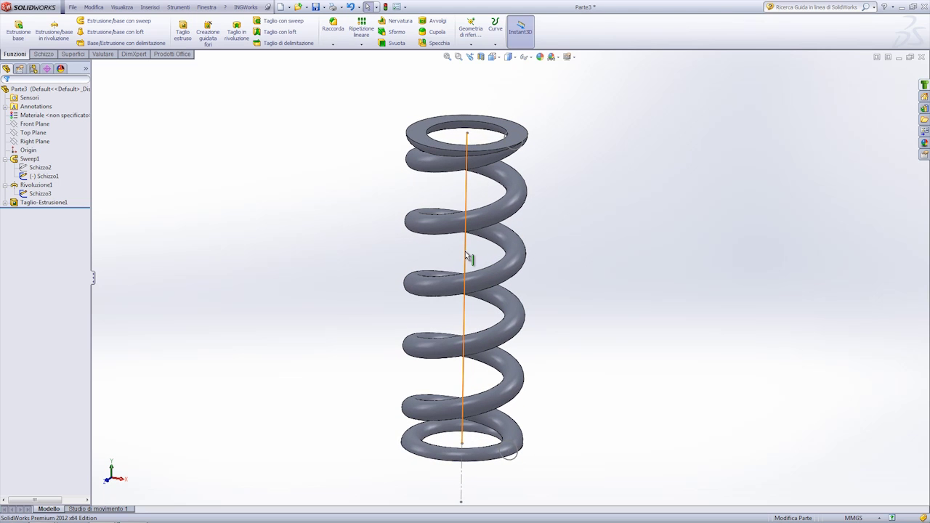
left_click(534, 459)
left_click(516, 465)
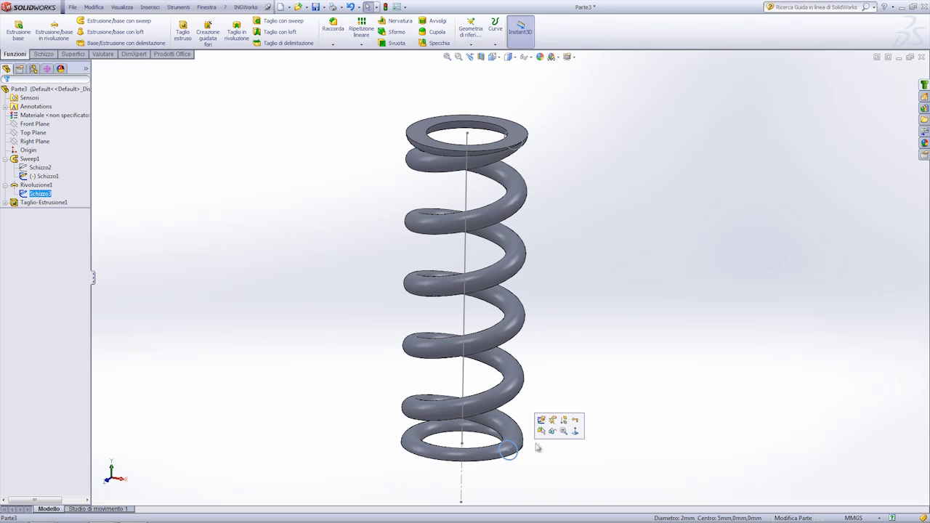
left_click(554, 432)
key("Left")
middle_click_drag(604, 276, 607, 272)
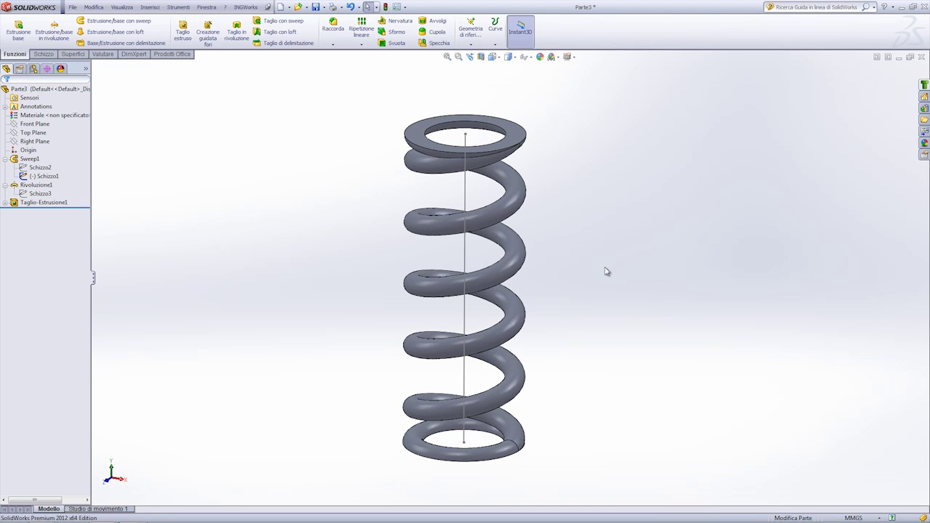
Save the spring part as molla flessibile.SLDPRT
left_click(316, 8)
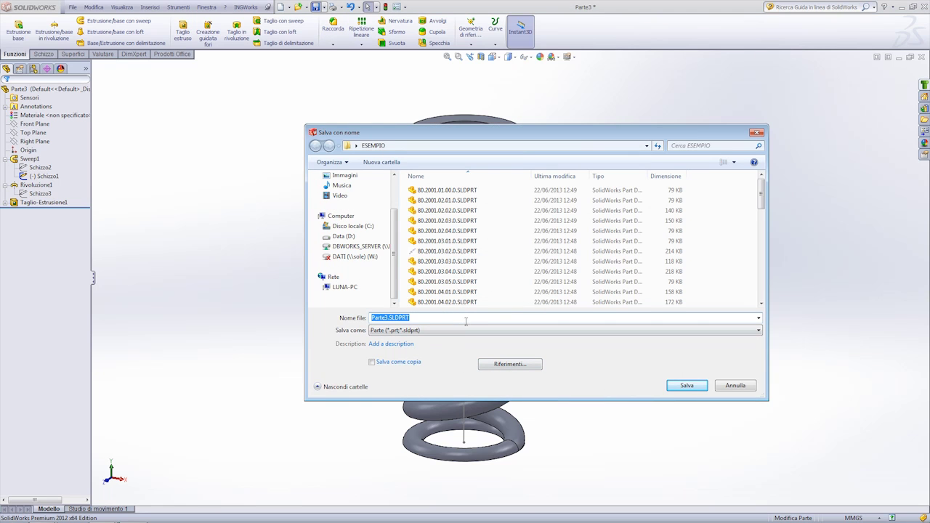
type("molla flessibile")
key("Return")
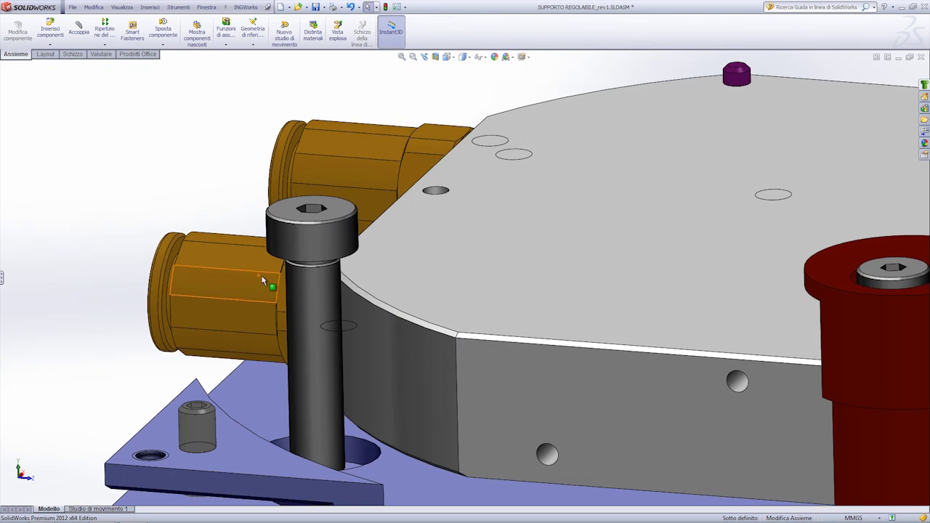
Insert the molla flessibile part into the assembly, dropping it beside the bolt
left_click(58, 32)
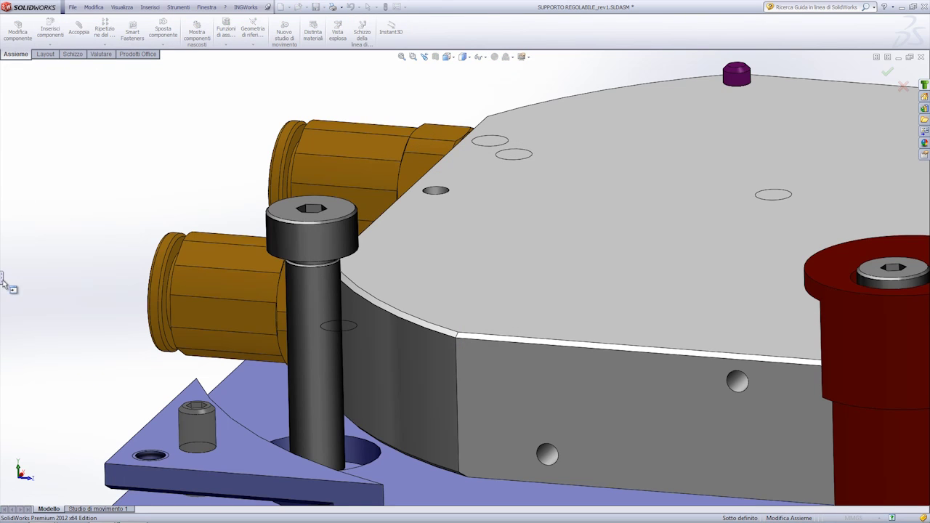
left_click(37, 194)
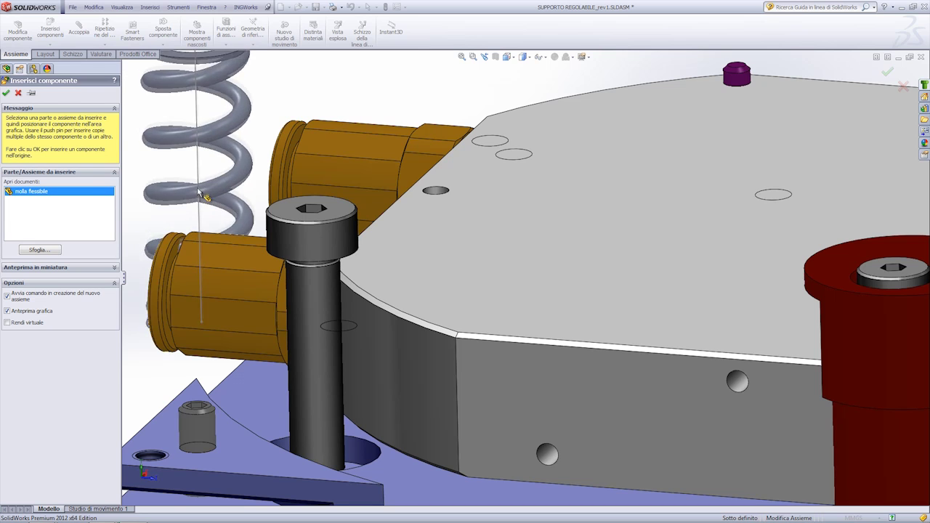
key("z")
left_click(240, 282)
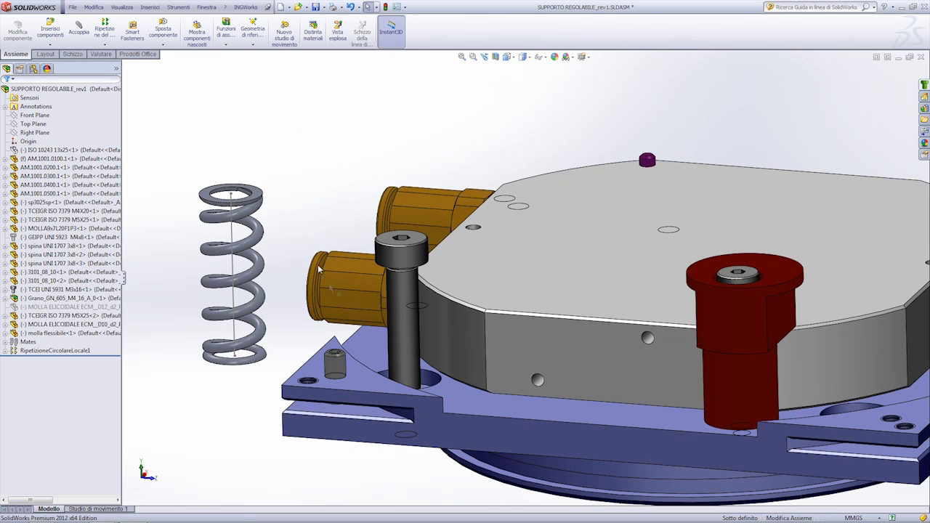
scroll(254, 306, "down", 2)
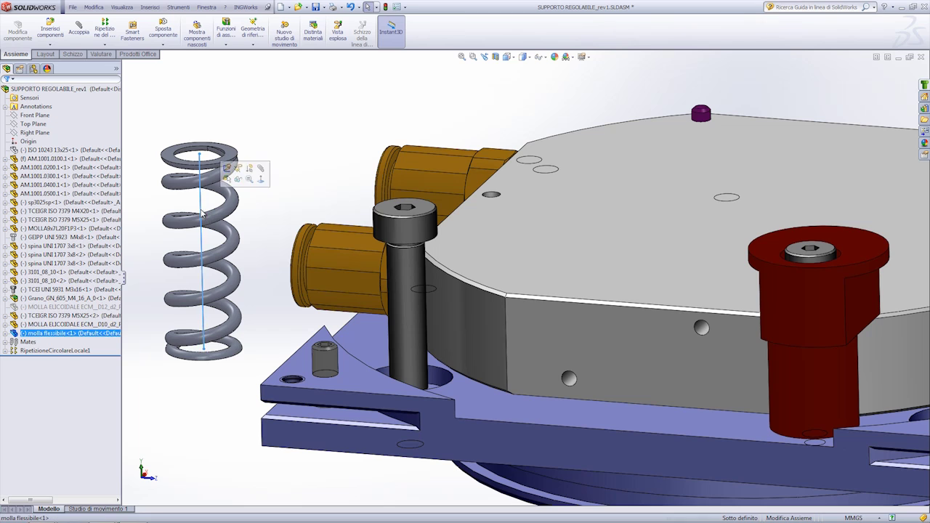
Expand the spring's feature tree down to Schizzo1 and move the spring up toward the bolt
left_click(6, 333)
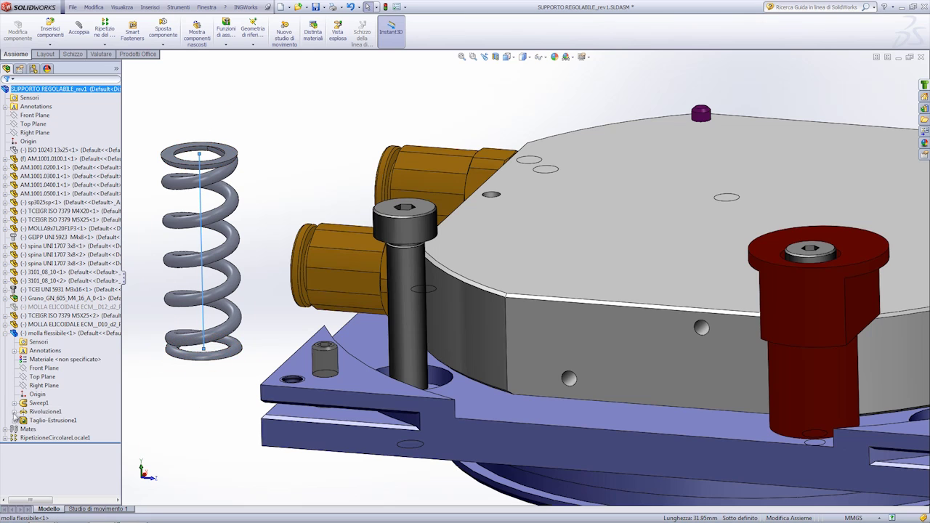
left_click(15, 411)
left_click(14, 402)
left_click(43, 420)
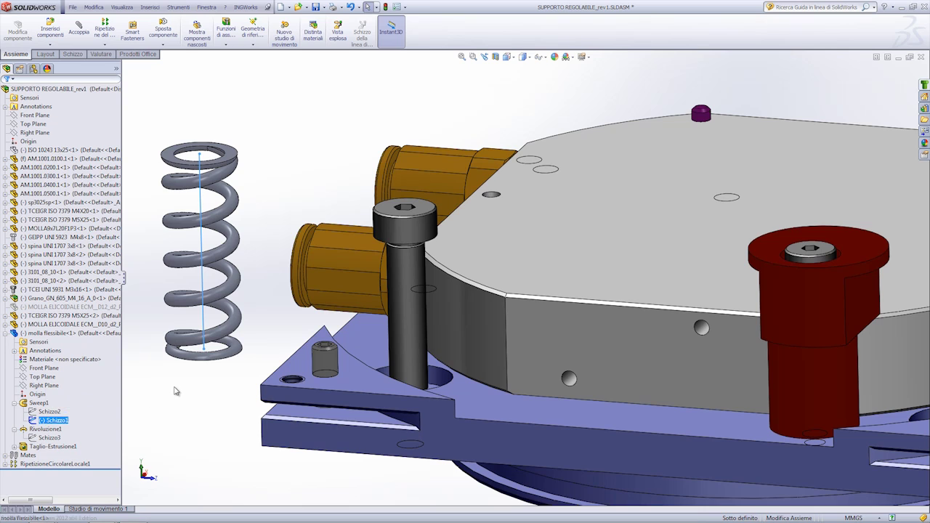
mouse_move(235, 373)
middle_mouse_down()
mouse_move(251, 334)
mouse_move(224, 374)
mouse_move(253, 359)
middle_mouse_up()
left_click_drag(235, 356, 309, 178)
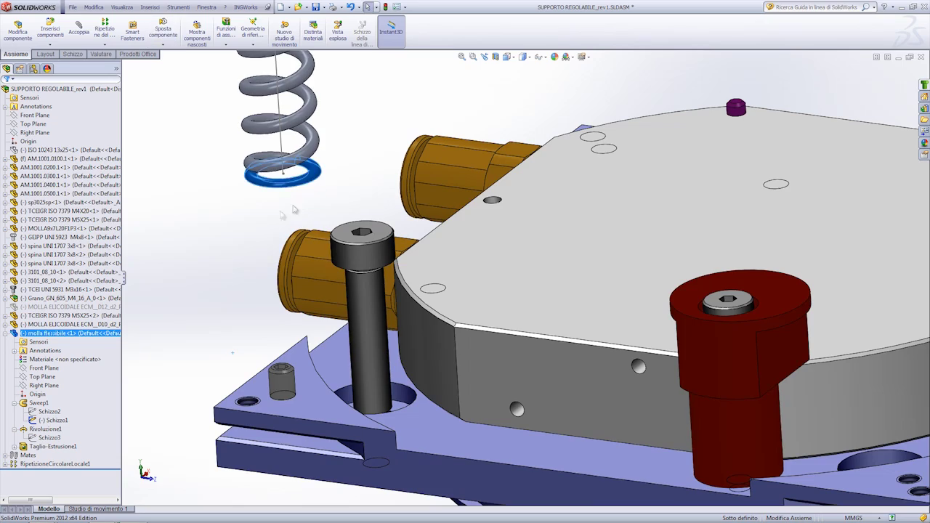
mouse_move(295, 216)
middle_mouse_down()
mouse_move(332, 225)
mouse_move(326, 174)
middle_mouse_up()
scroll(267, 251, "up", 3)
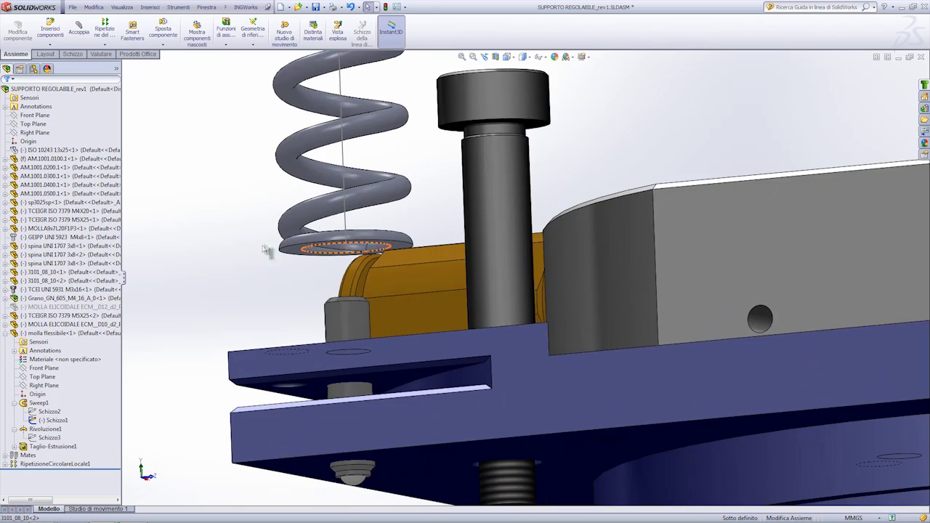
Select the spring and the hole face on AM.1001.0100 to begin a coincident mate
left_click(295, 260)
mouse_move(296, 260)
middle_mouse_down()
mouse_move(303, 334)
mouse_move(511, 473)
mouse_move(618, 473)
middle_mouse_up()
scroll(511, 472, "up", 3)
left_click(618, 473)
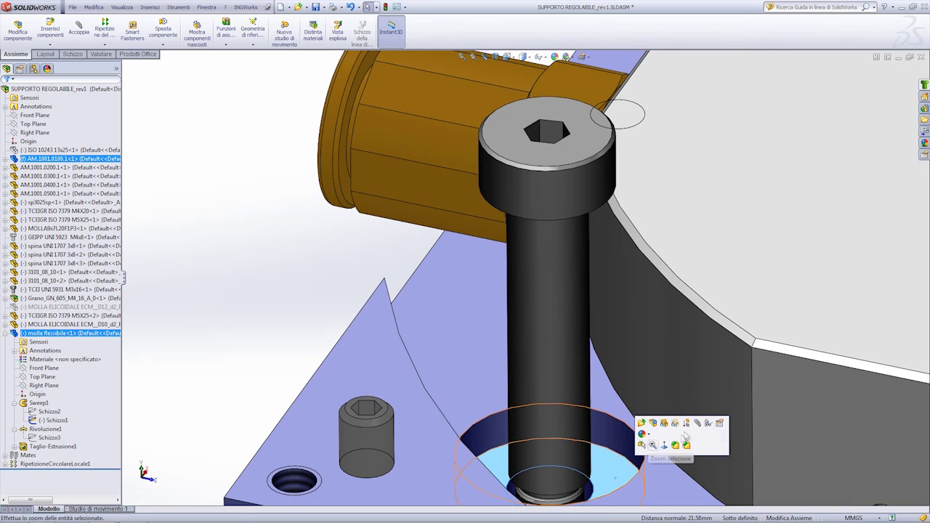
left_click(697, 424)
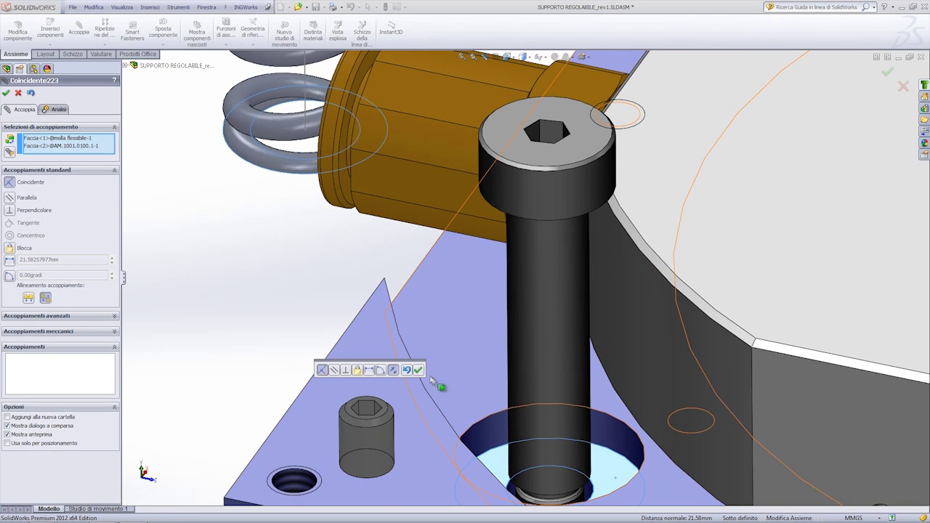
Apply the coincident mate on the spring end and add a second spring-to-bolt mate
left_click(418, 371)
scroll(349, 166, "down", 3)
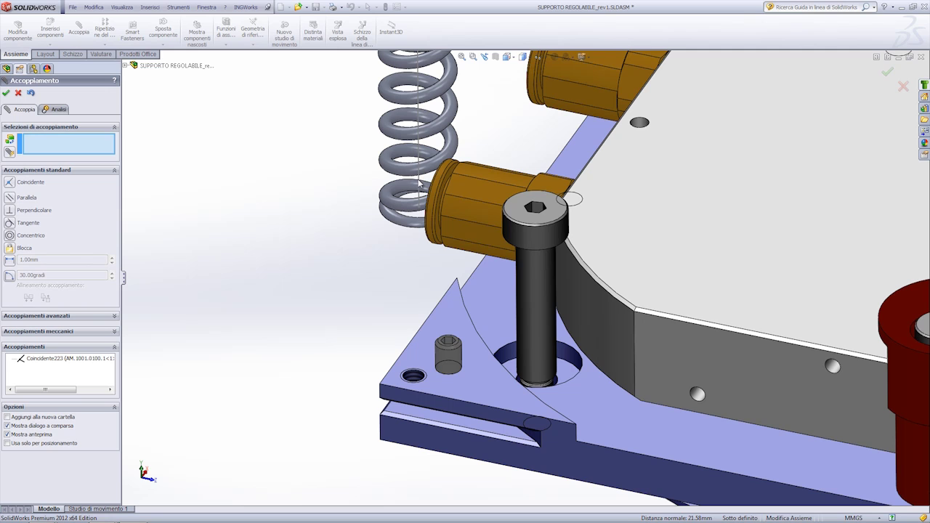
left_click(530, 288)
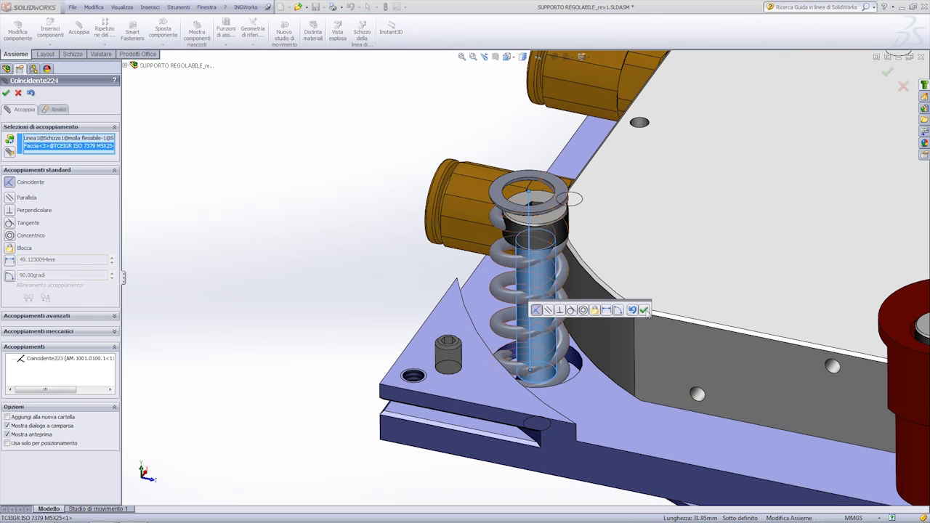
left_click(658, 315)
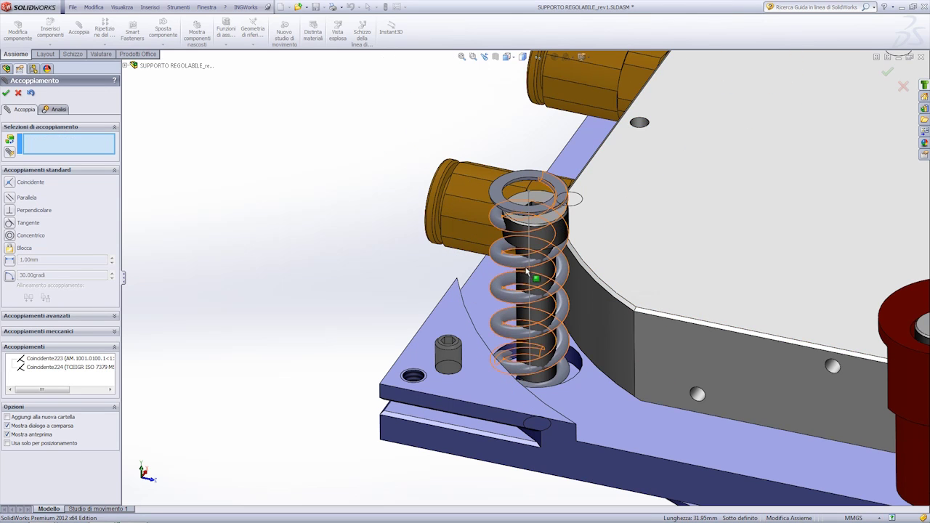
Change the second mate Coincidente224 to Concentrico so the spring centres on the bolt
left_click(31, 369)
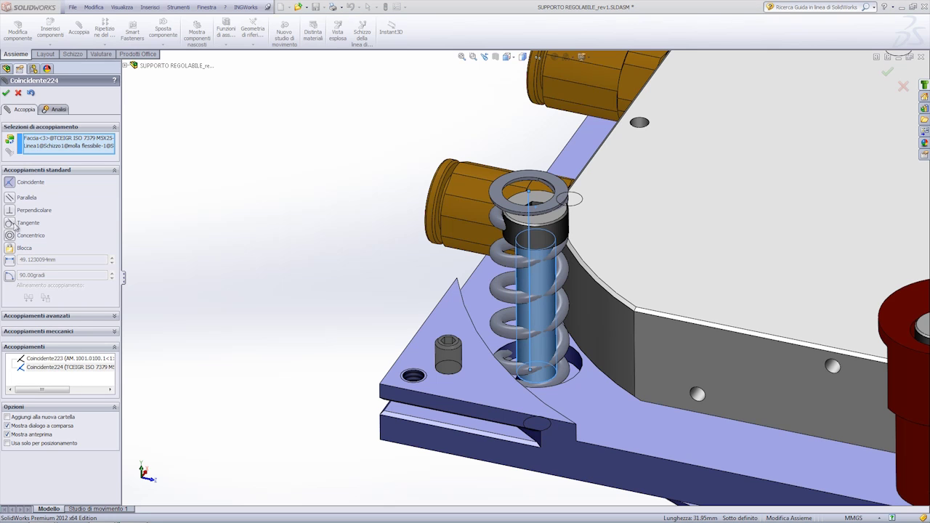
left_click(10, 236)
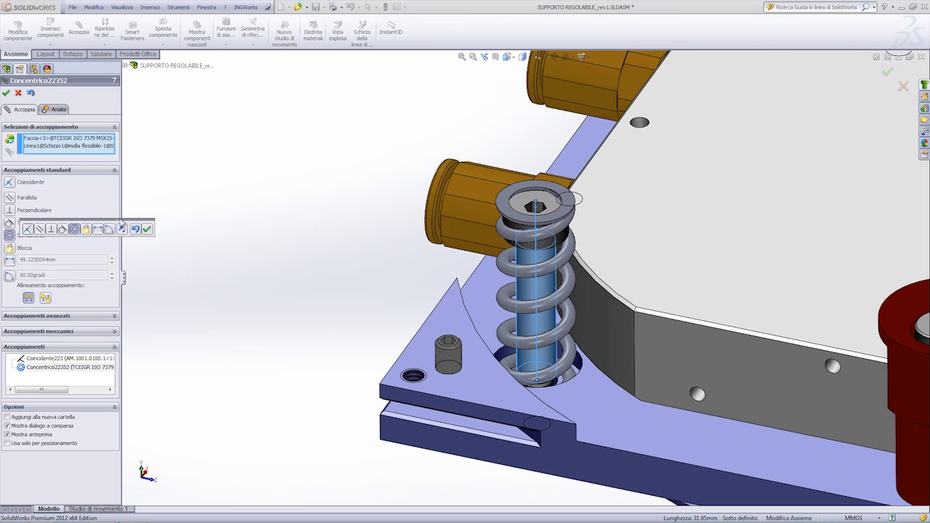
left_click(147, 230)
scroll(578, 213, "down", 3)
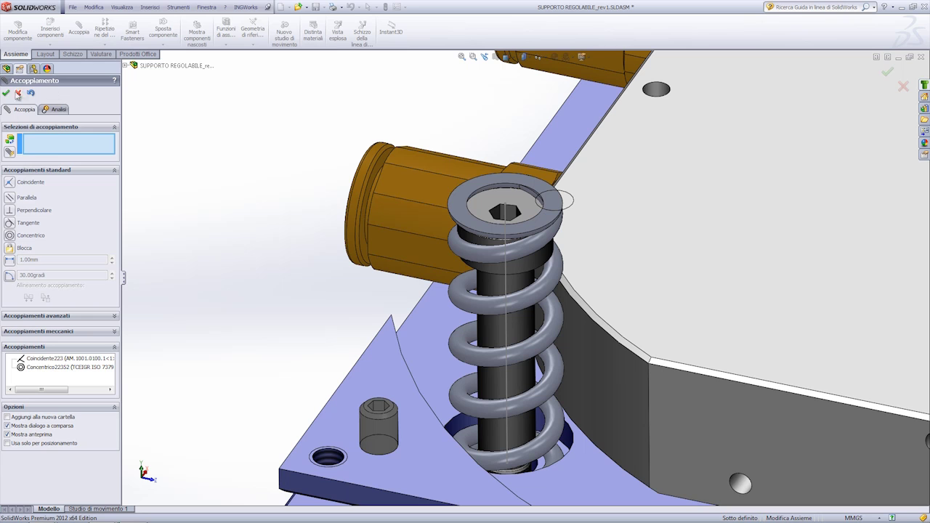
scroll(472, 193, "down", 3)
middle_click_drag(473, 192, 460, 179)
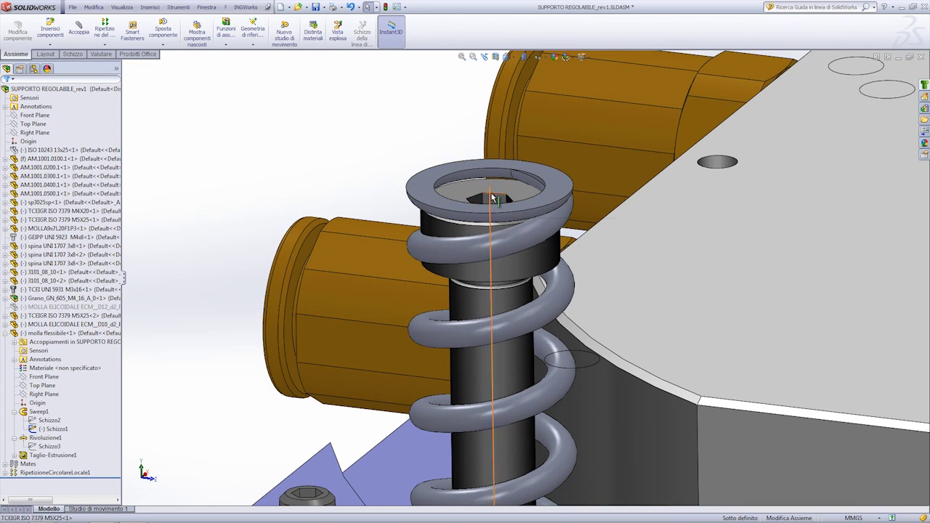
Edit the spring's path sketch Schizzo1 in place, viewed Normal To the sketch
left_click(490, 191)
left_click(49, 422)
left_click(48, 430)
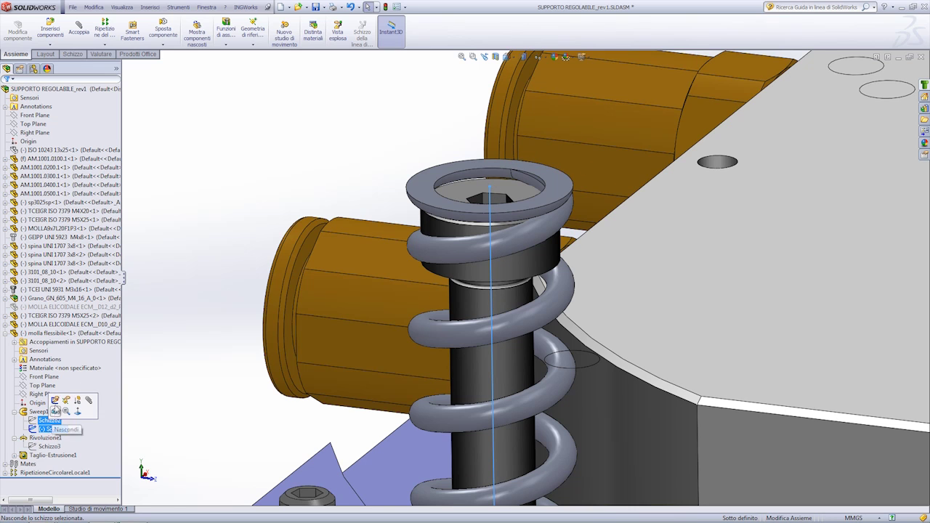
left_click(56, 400)
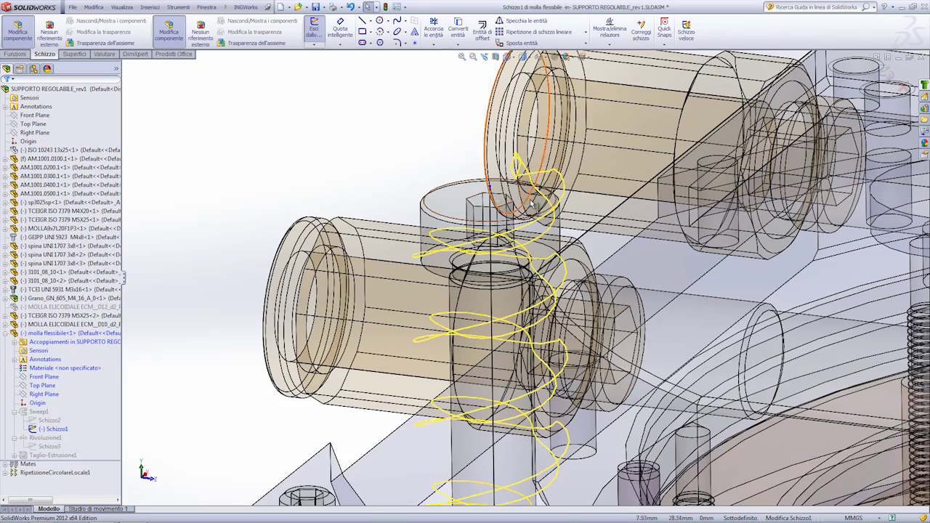
key("ctrl+8")
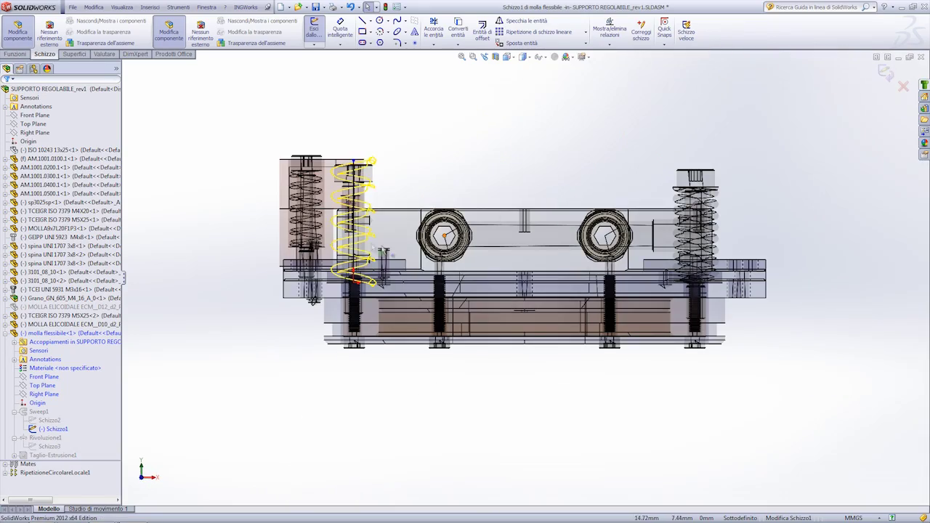
scroll(362, 182, "down", 2)
scroll(392, 197, "down", 3)
scroll(391, 201, "down", 3)
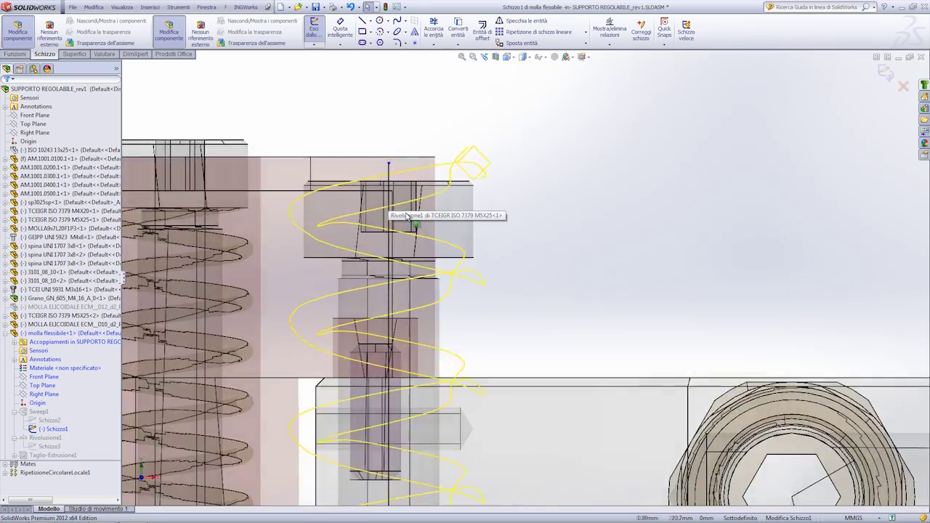
scroll(396, 207, "down", 2)
Relate the axis top endpoint to the bolt head's underside edge, then exit the sketch
left_click_drag(399, 140, 399, 323)
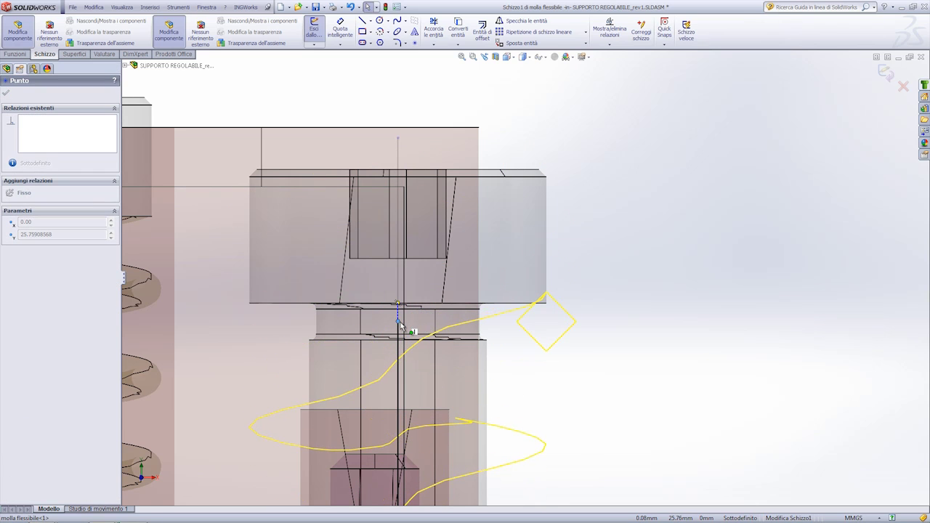
left_click(471, 309, "ctrl")
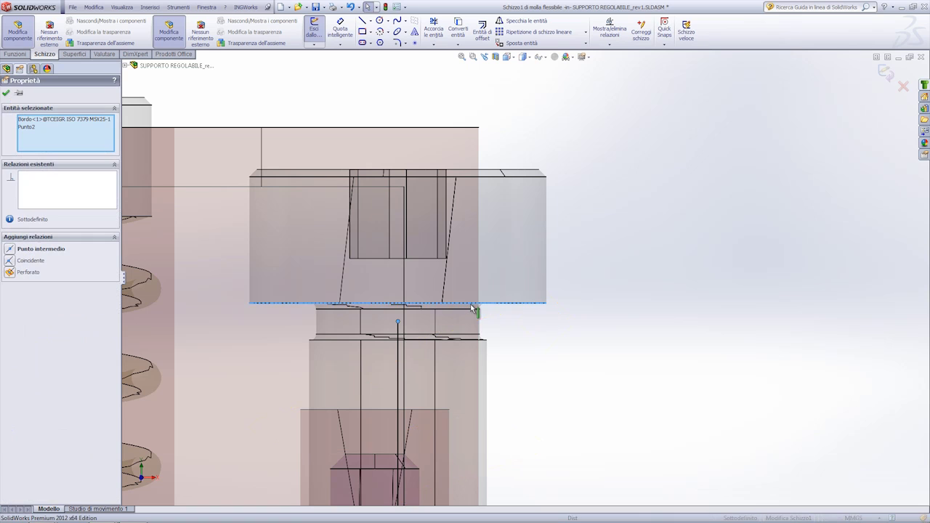
left_click(530, 307)
middle_click_drag(530, 308, 759, 149)
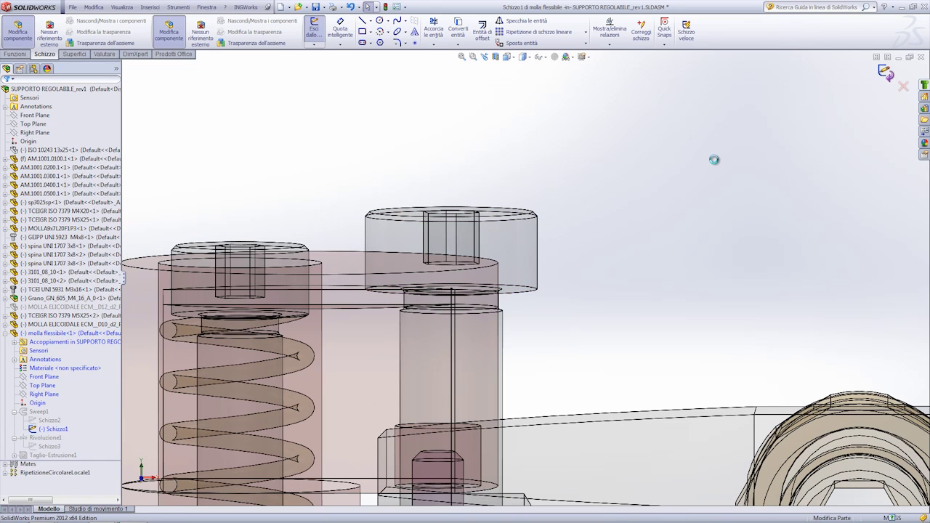
left_click(898, 82)
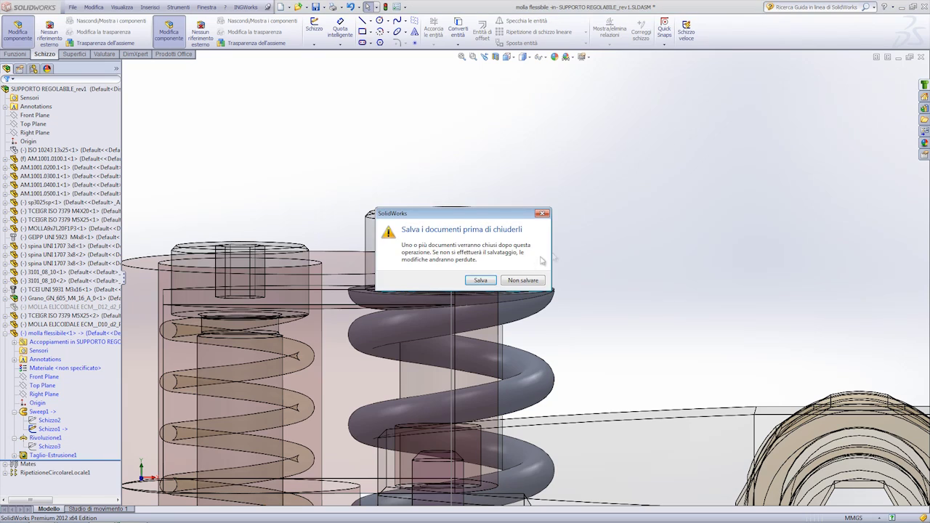
left_click(480, 281)
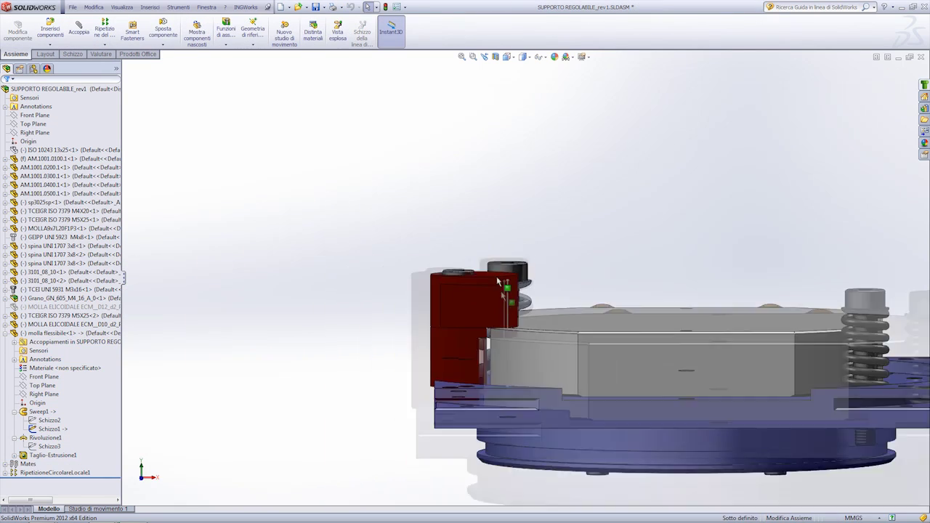
Drag the bolt down along the spring axis until the spring top sits under its head
middle_click_drag(562, 231, 585, 264)
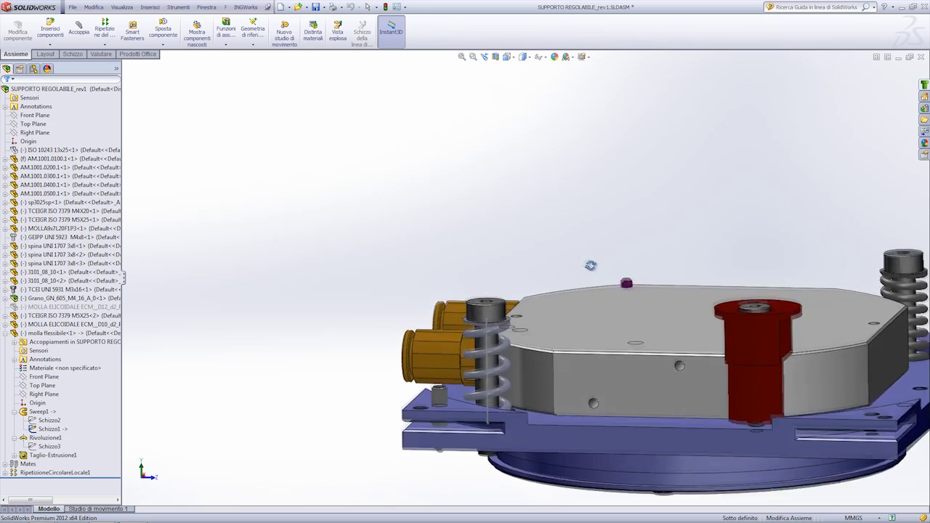
scroll(517, 366, "up", 5)
middle_click_drag(517, 349, 526, 181)
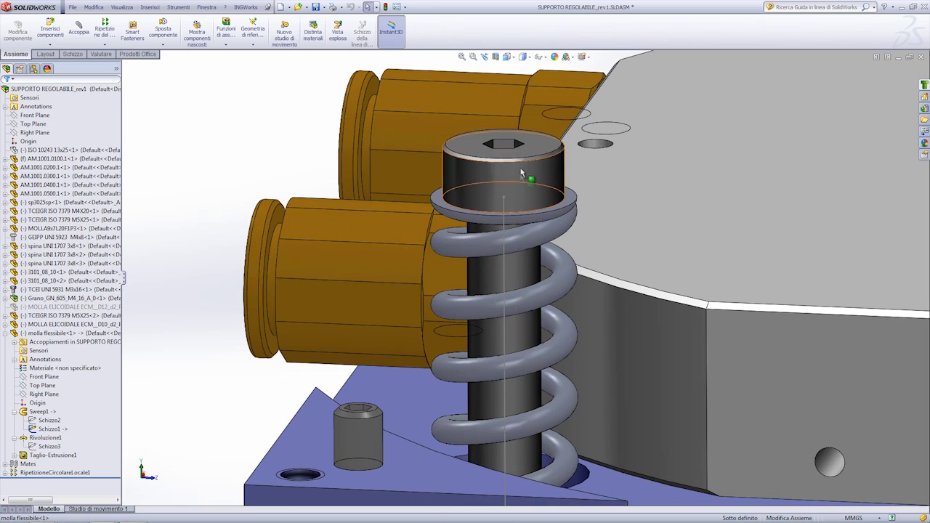
mouse_move(522, 144)
left_mouse_down()
mouse_move(478, 169)
mouse_move(458, 146)
left_mouse_up()
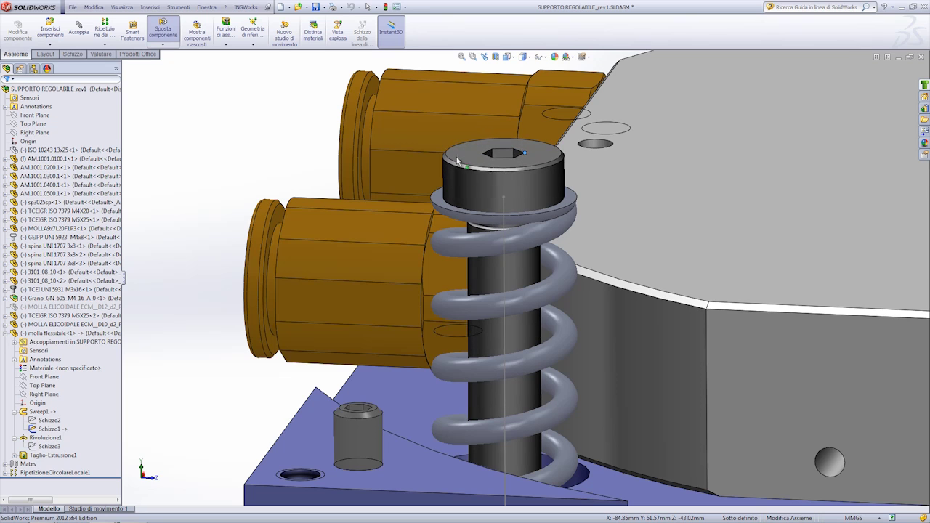
key("Escape")
left_click_drag(525, 155, 503, 190)
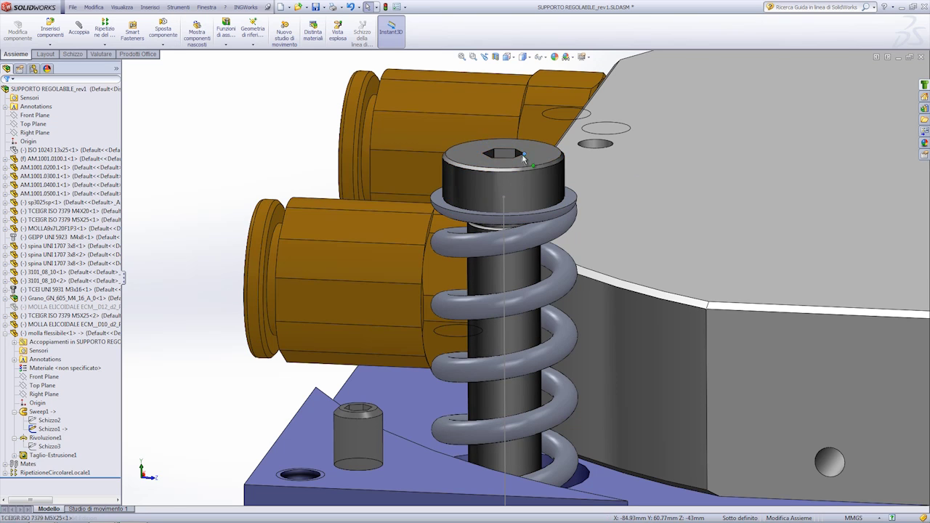
left_click_drag(500, 187, 506, 203)
key("ctrl+1")
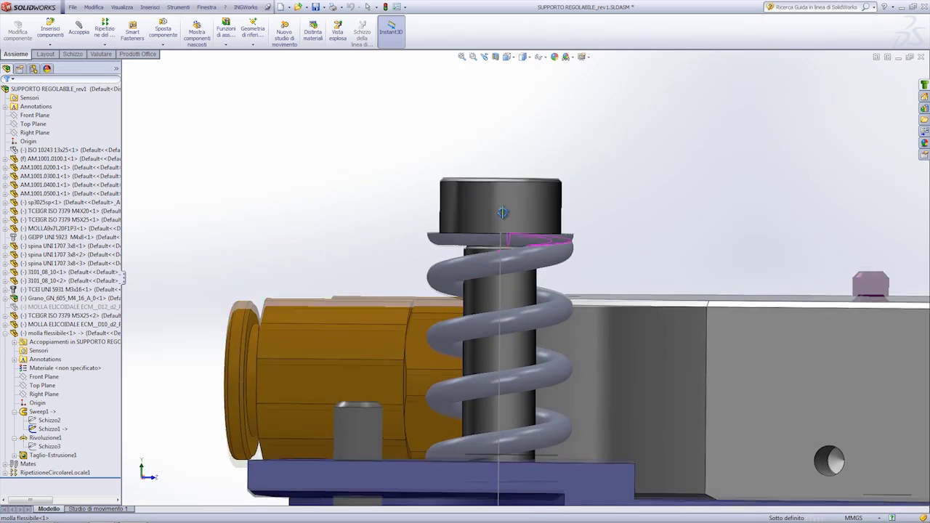
middle_click_drag(503, 212, 703, 291)
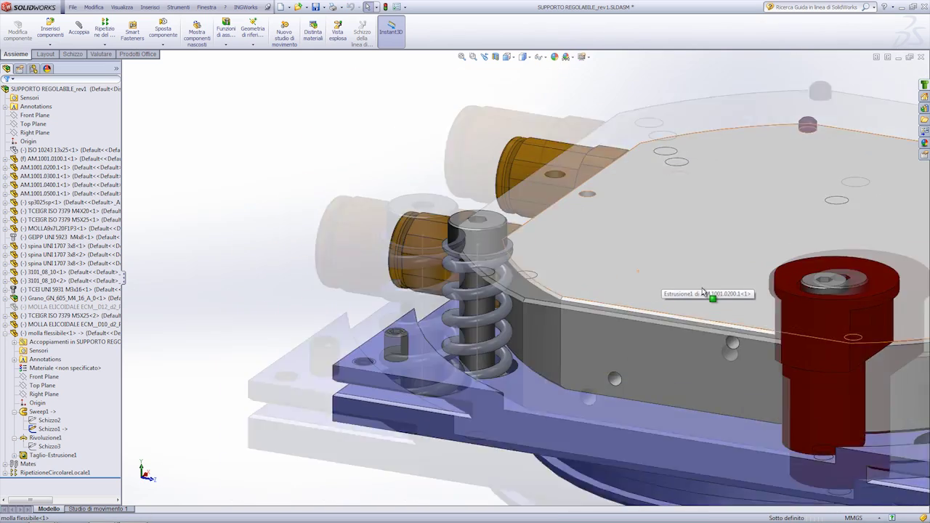
Drag the top plate AM.1001.0200 to a new position
left_click(703, 291)
middle_click_drag(703, 291, 532, 246)
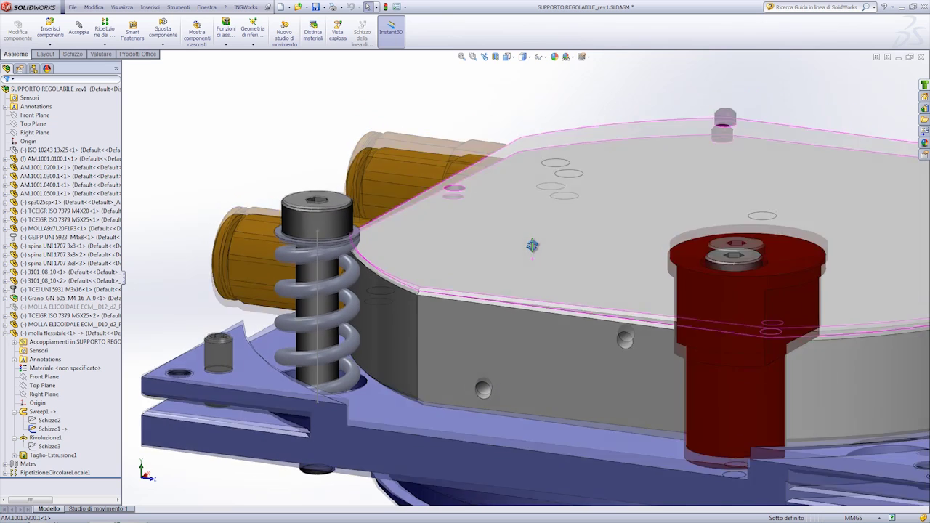
left_click_drag(532, 245, 535, 254)
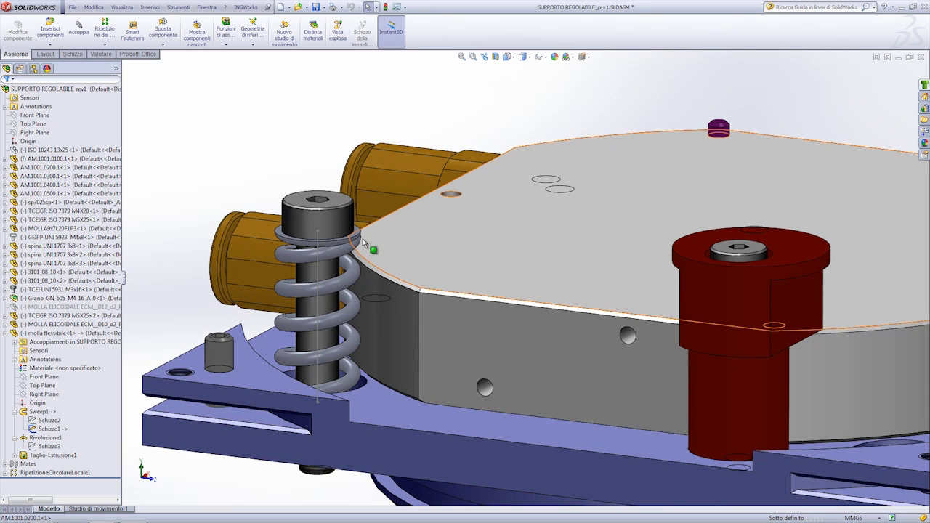
Select molla flessibile and check its fit around the bolt from front and oblique views
scroll(320, 289, "down", 2)
scroll(320, 288, "down", 2)
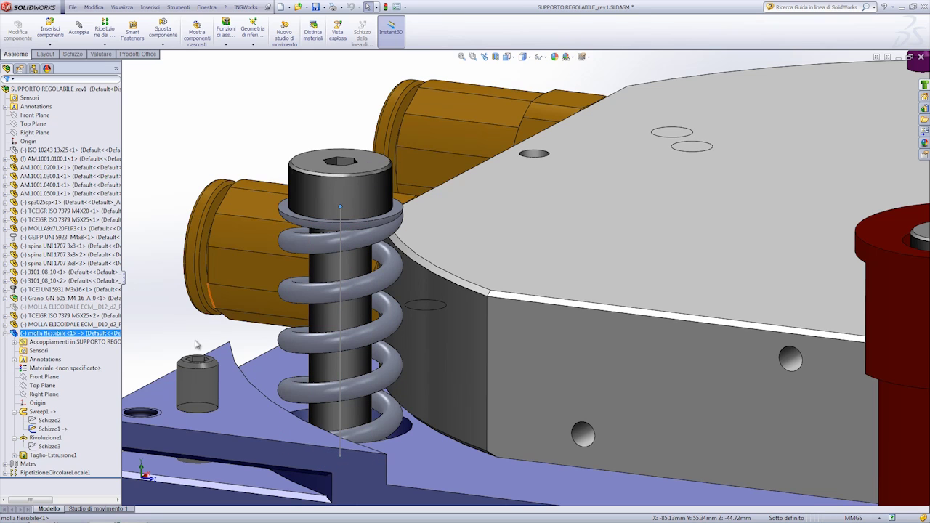
left_click(80, 335)
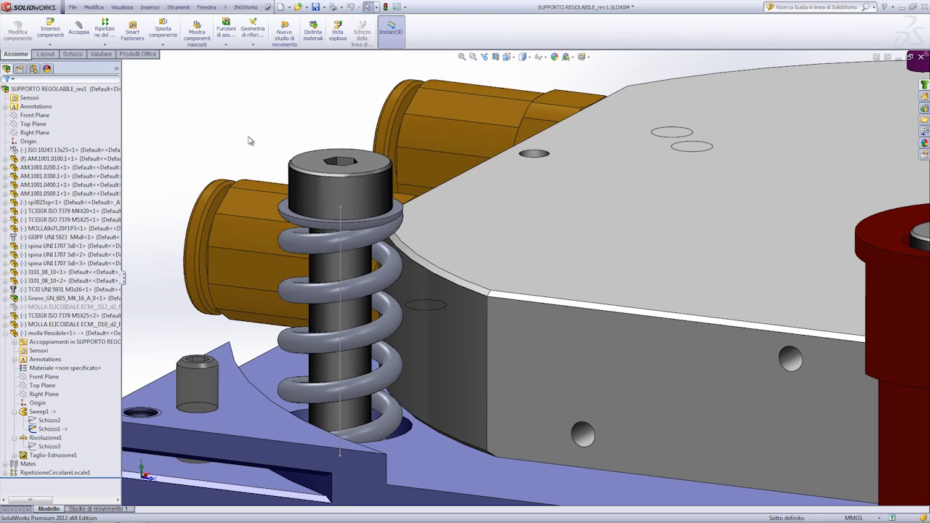
key("ctrl+1")
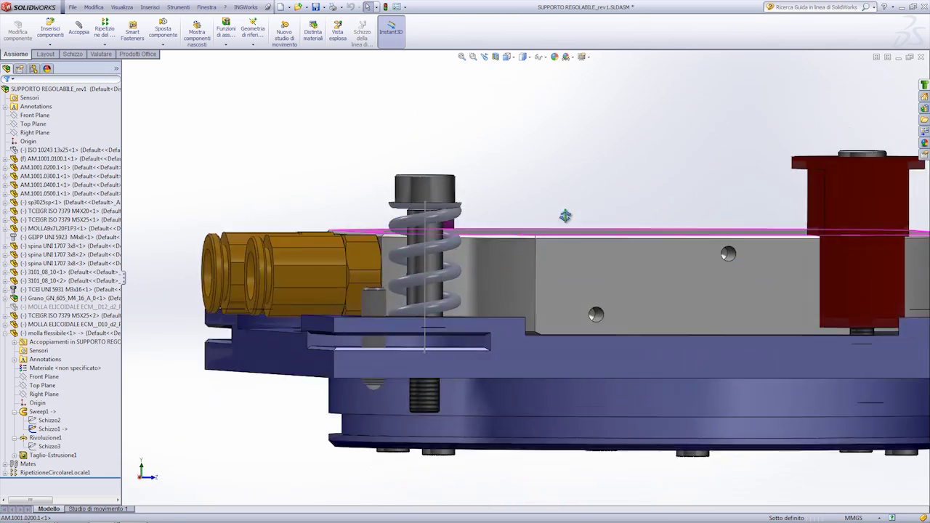
middle_click_drag(566, 216, 579, 244)
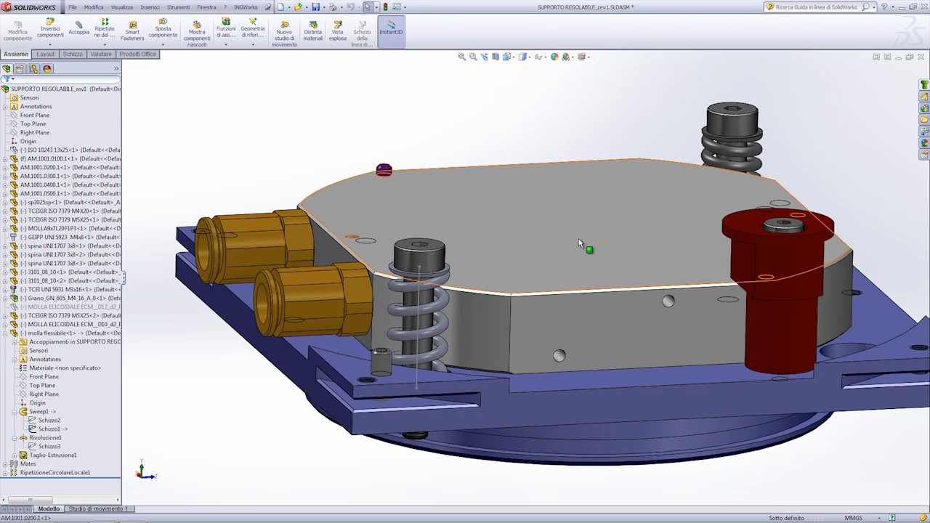